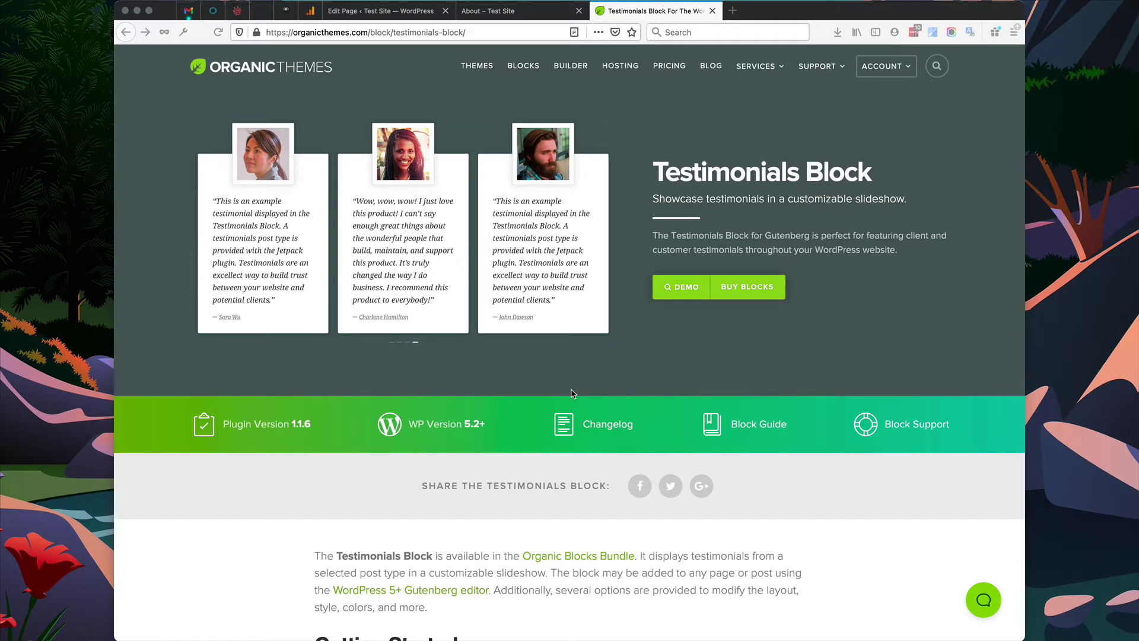
Step: Go to the BLOCKS page listing the Organic Blocks collection
click(522, 69)
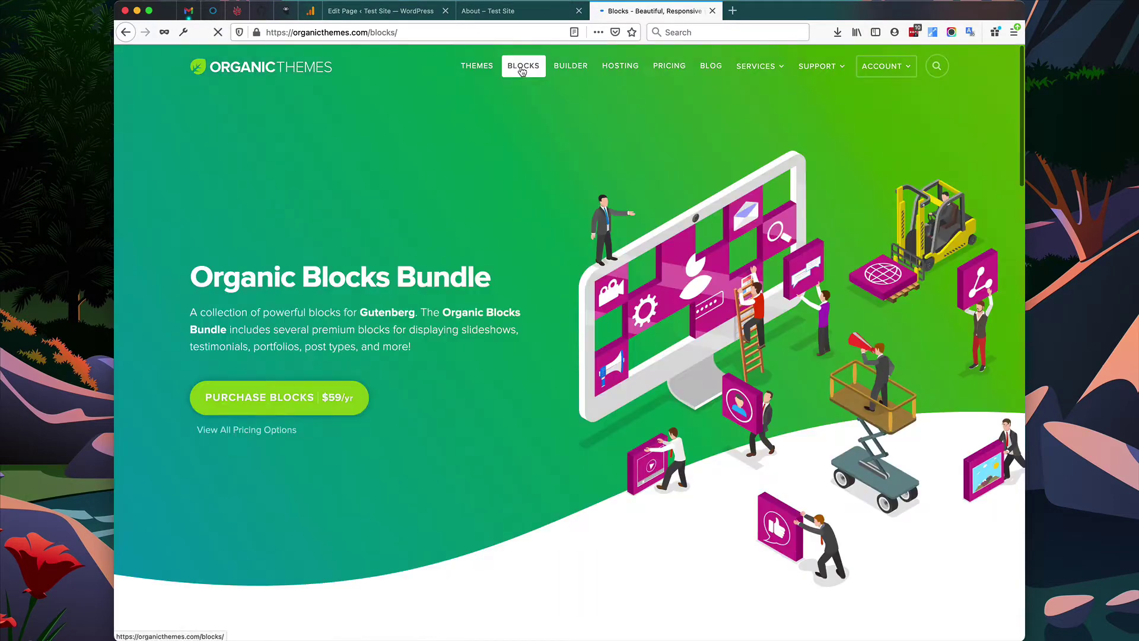
scroll(540, 136, down, 5)
scroll(540, 137, down, 5)
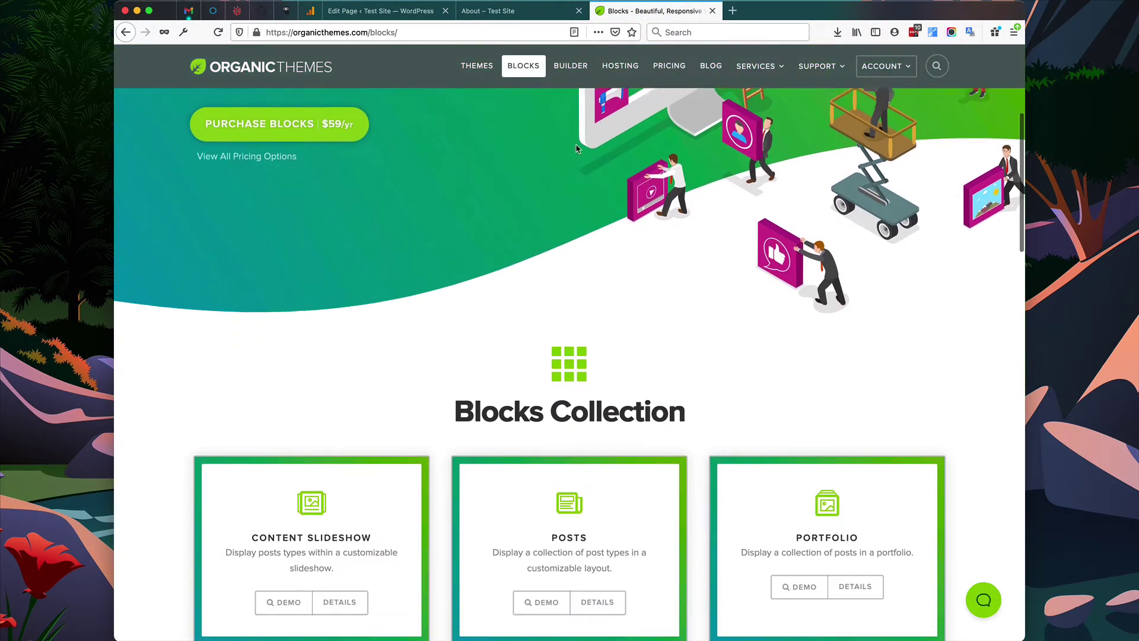
scroll(580, 223, down, 5)
scroll(613, 336, up, 5)
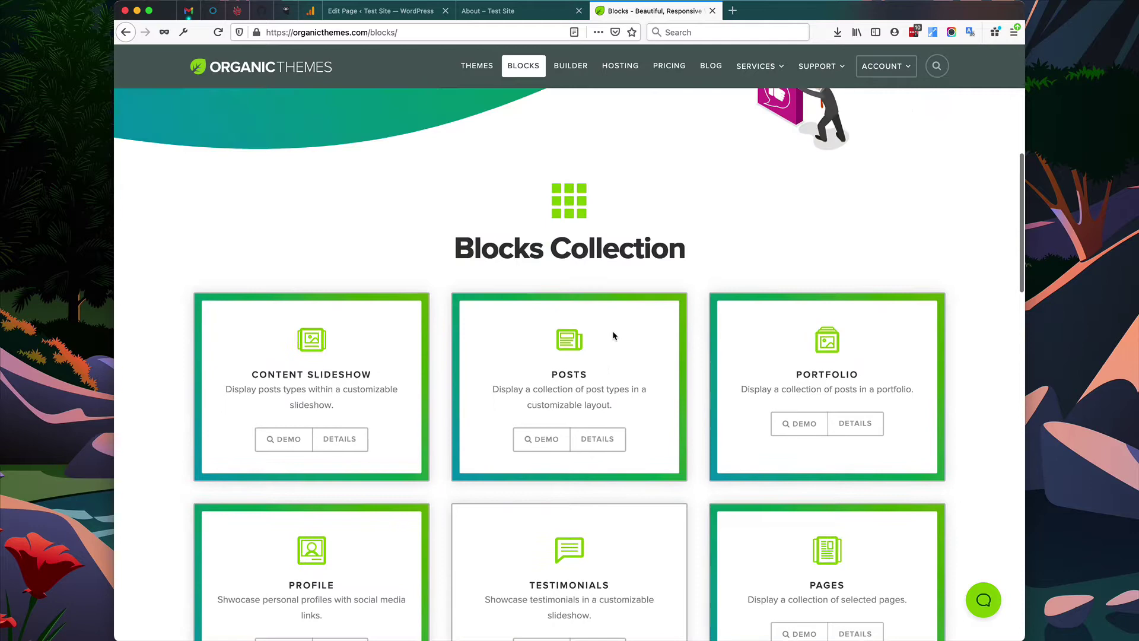
scroll(613, 330, up, 5)
scroll(613, 311, up, 5)
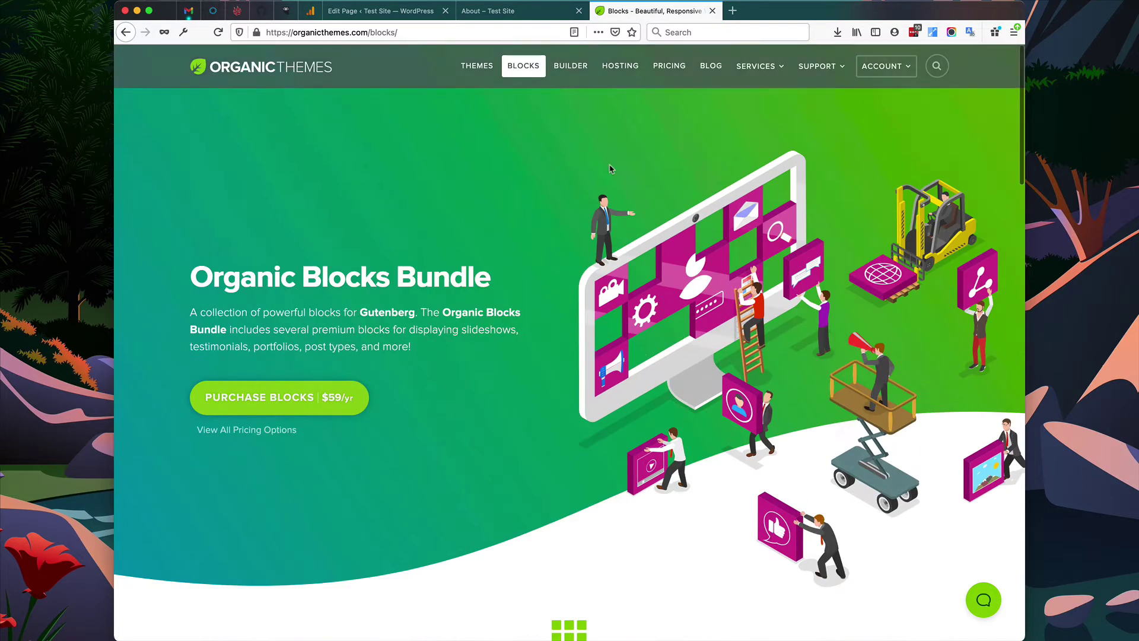
Step: Insert a Testimonials block in a new empty block right after the About page's first paragraph
click(392, 10)
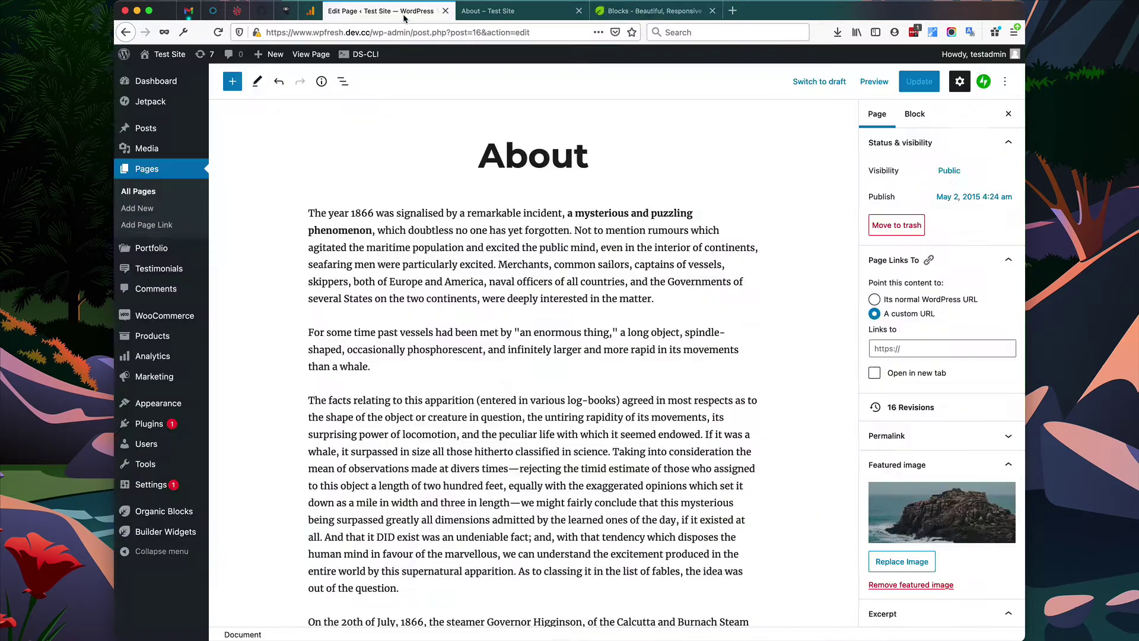
click(661, 300)
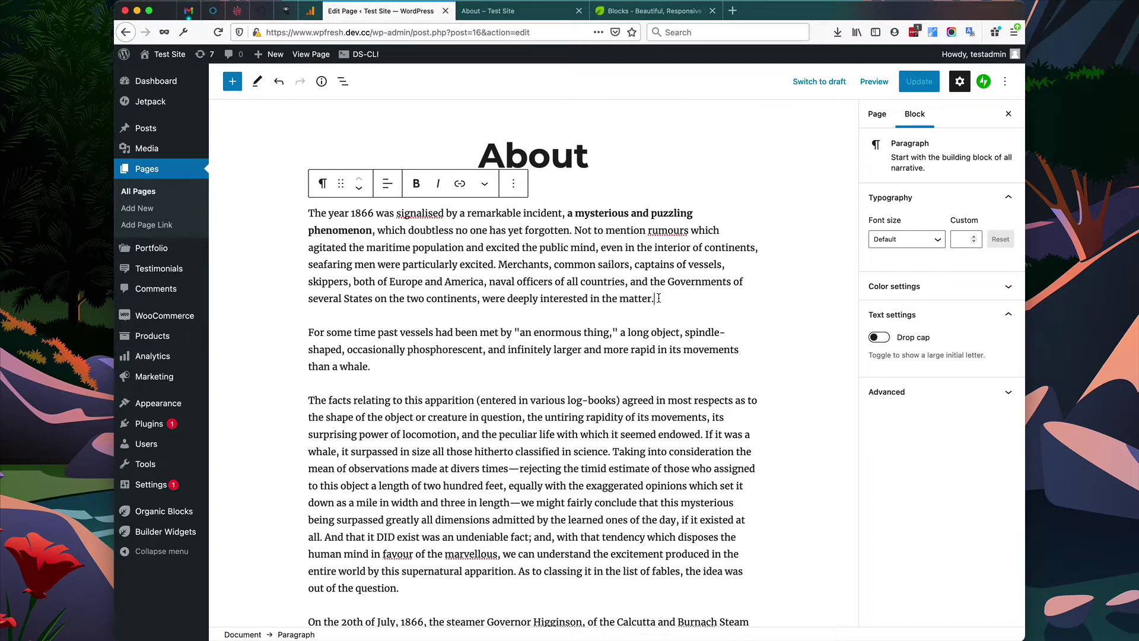
key(Return)
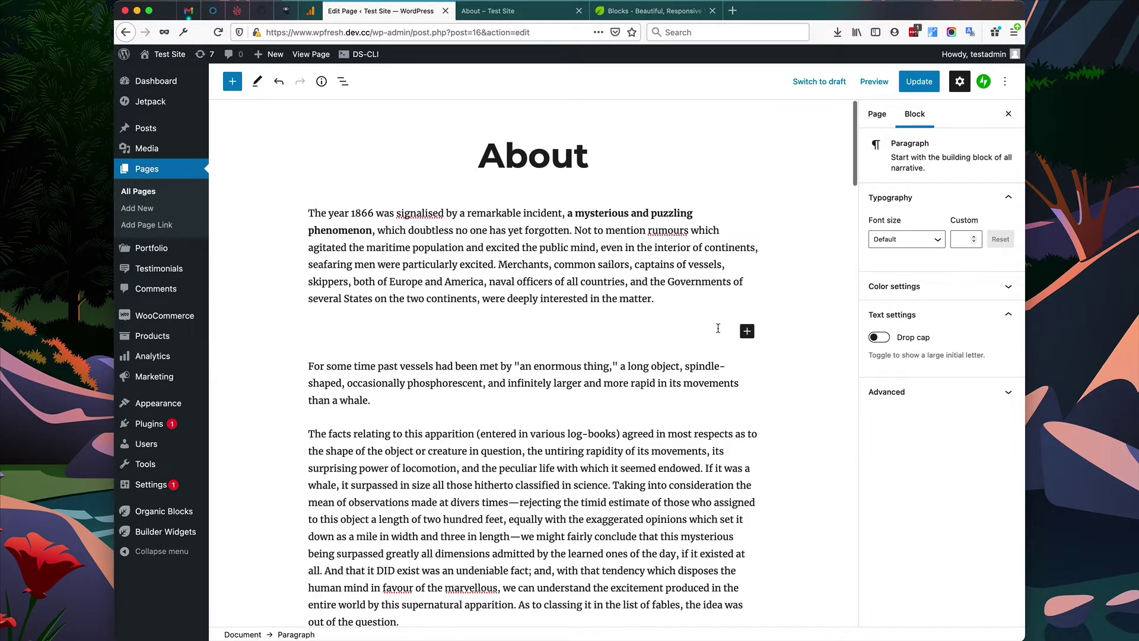
click(747, 332)
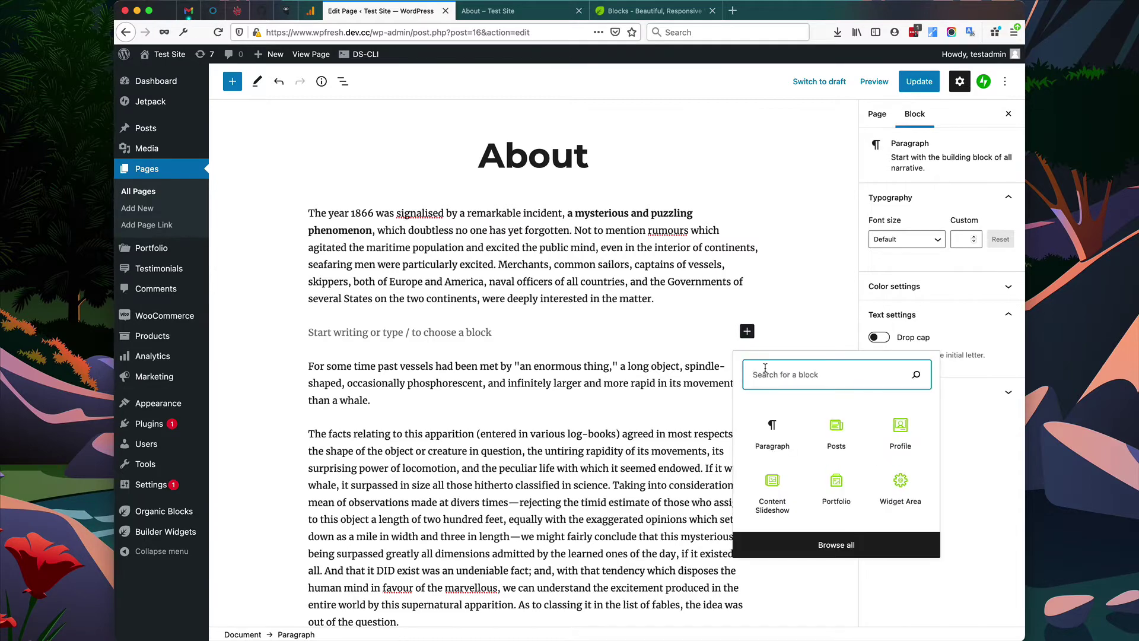
text(tes)
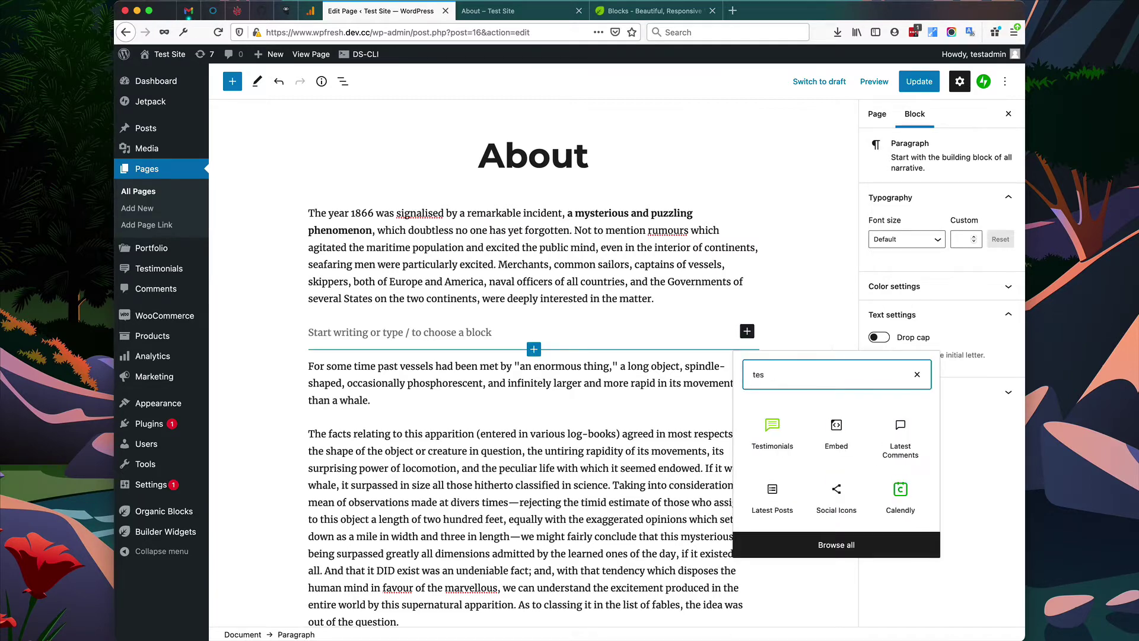
text(ti)
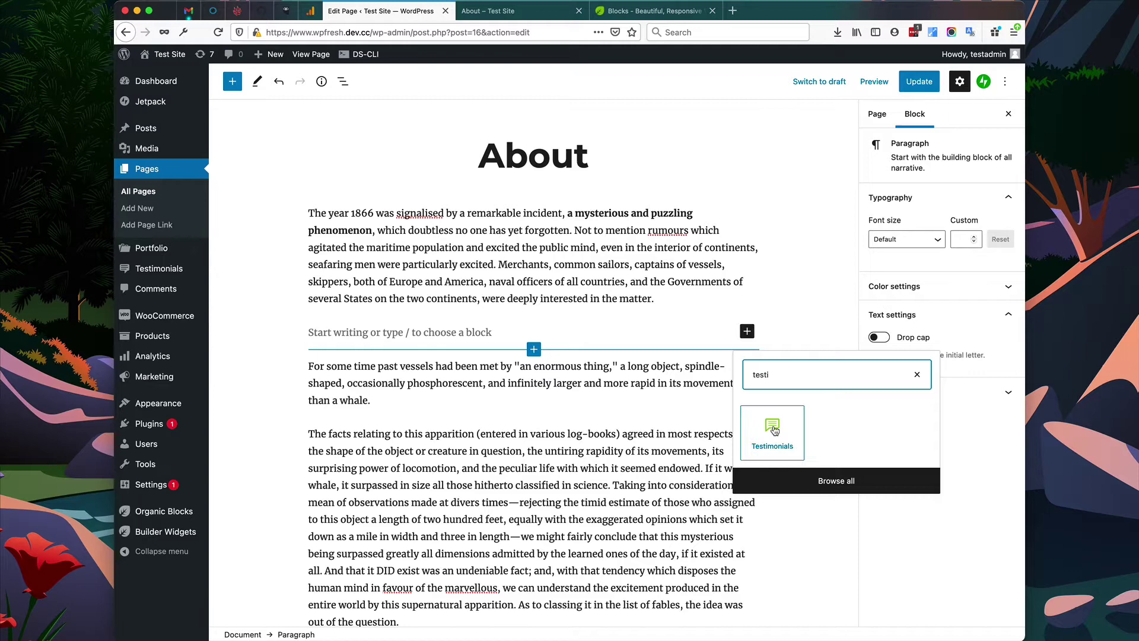
click(772, 429)
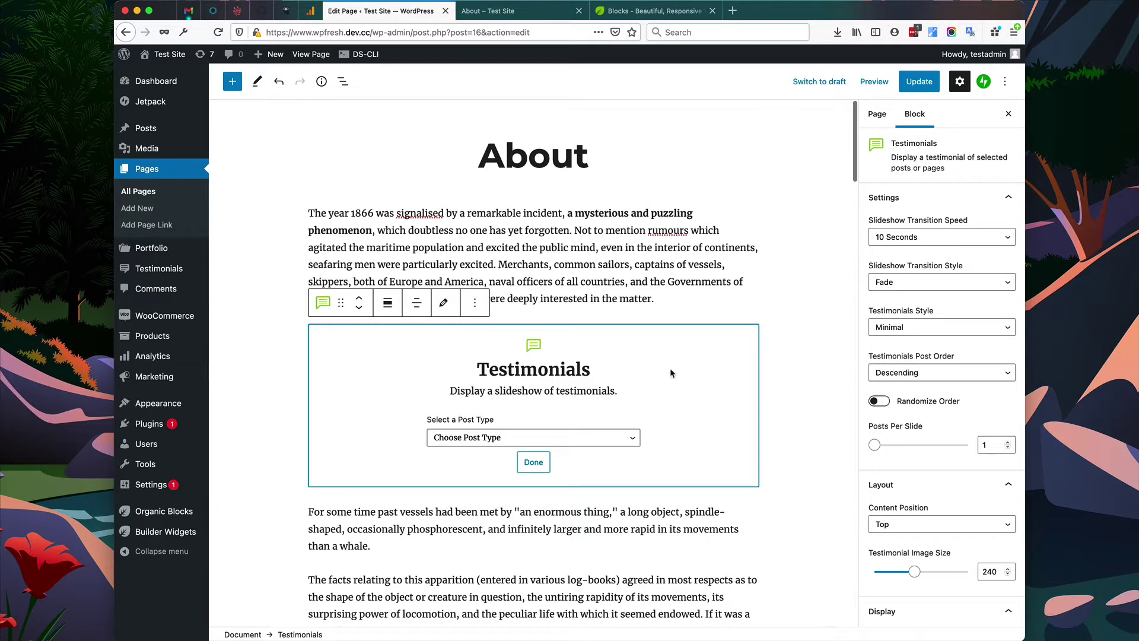
click(563, 439)
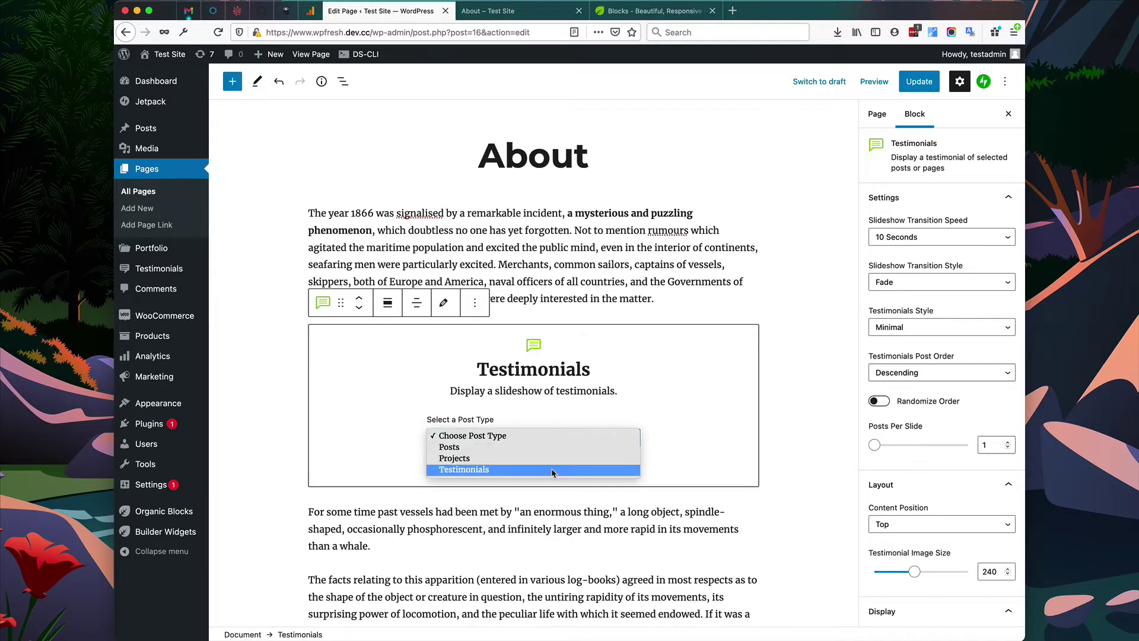
click(550, 471)
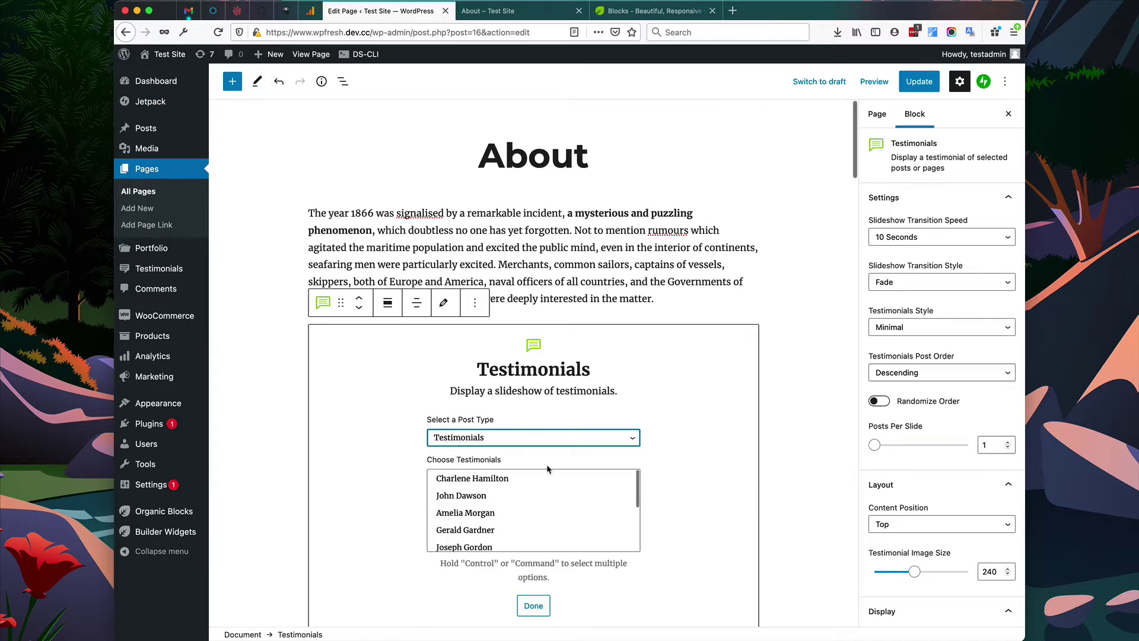
scroll(665, 478, down, 1)
scroll(545, 467, down, 1)
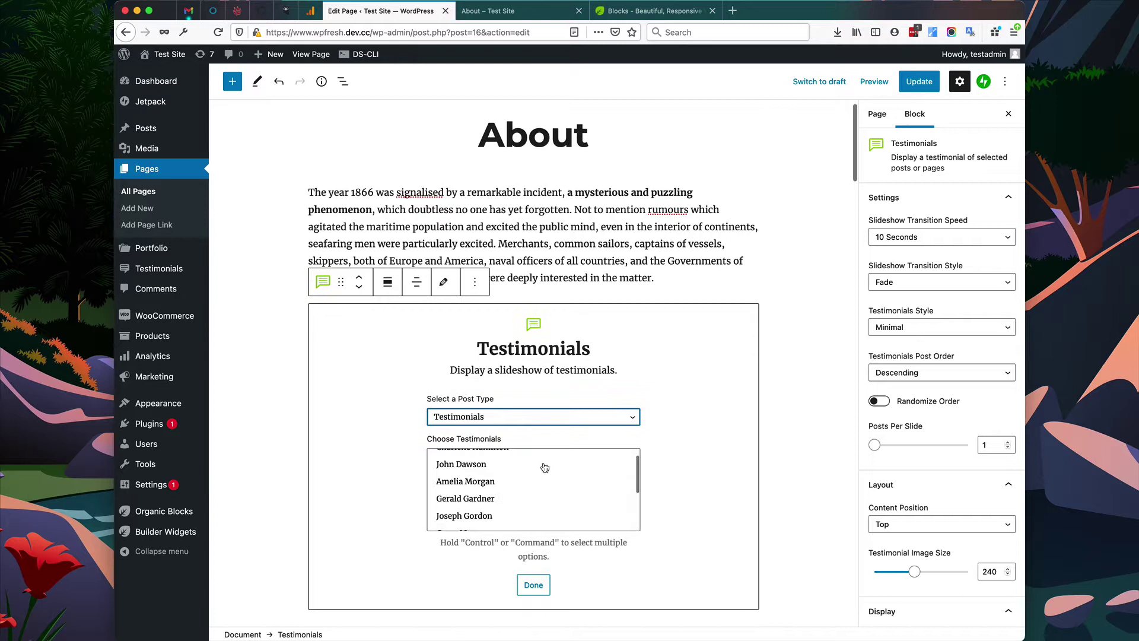
scroll(534, 481, up, 1)
click(499, 459)
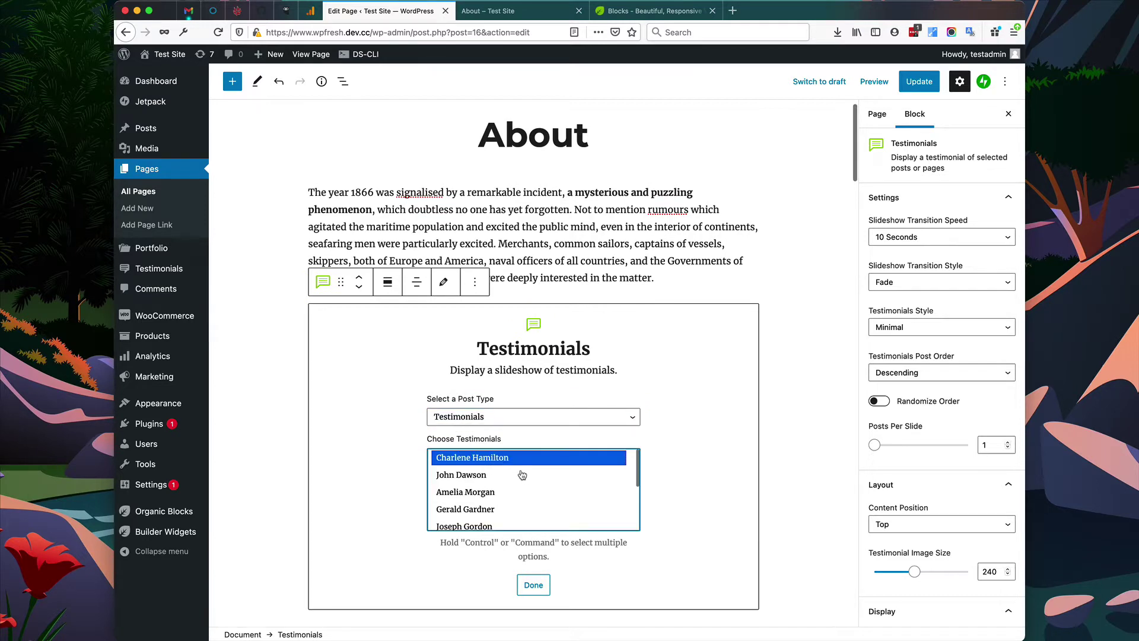
scroll(522, 476, down, 3)
shift+click(496, 523)
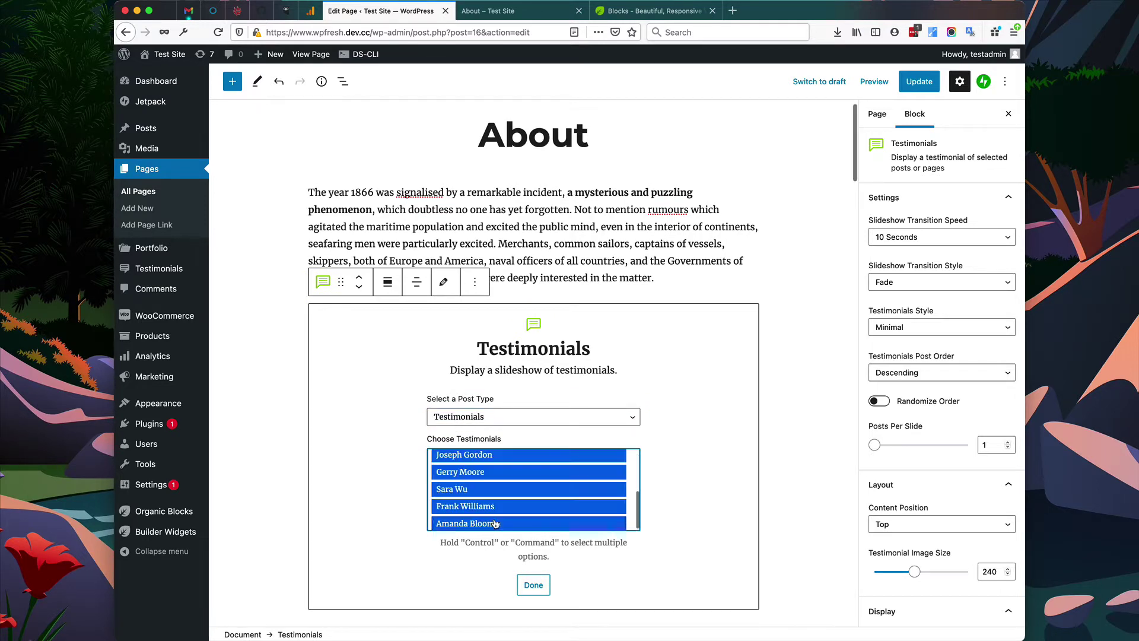
scroll(539, 511, up, 3)
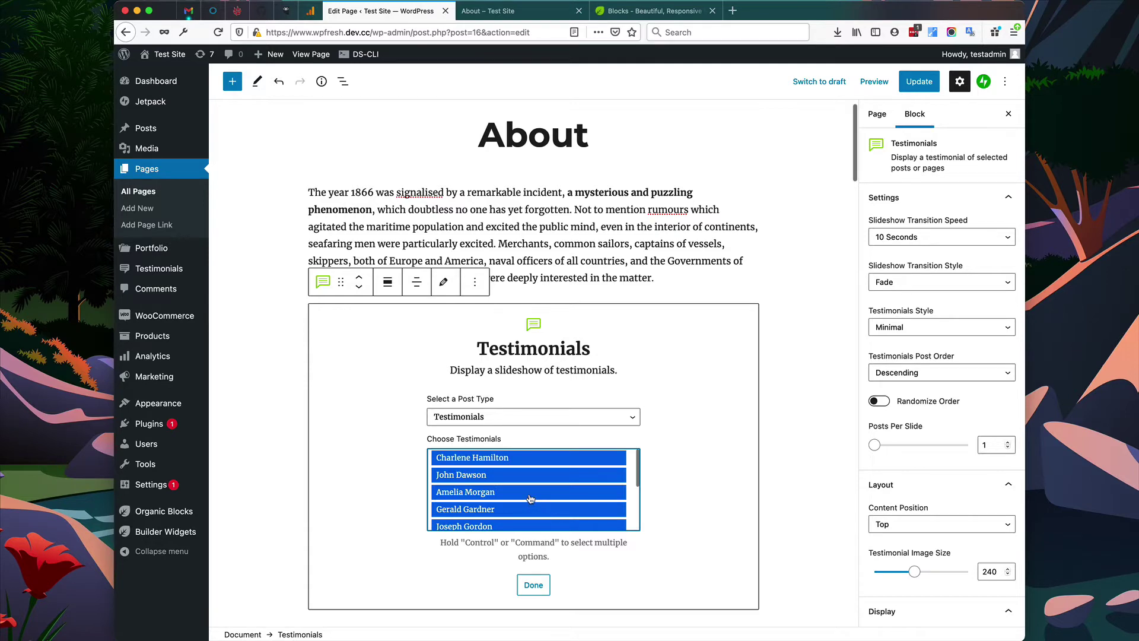
scroll(529, 499, down, 3)
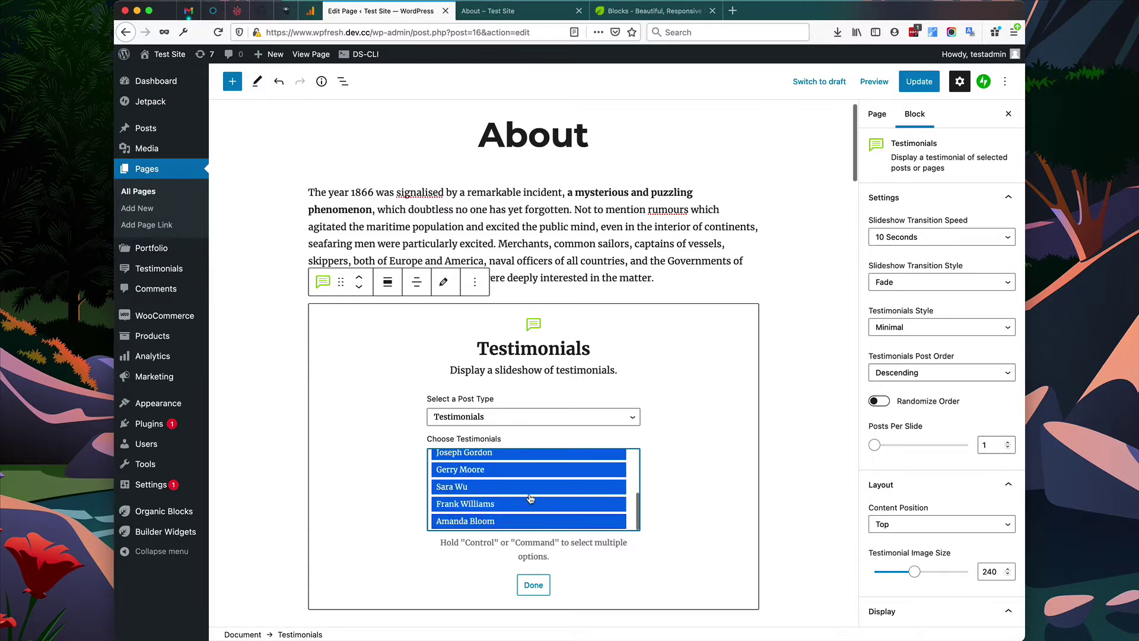
click(534, 586)
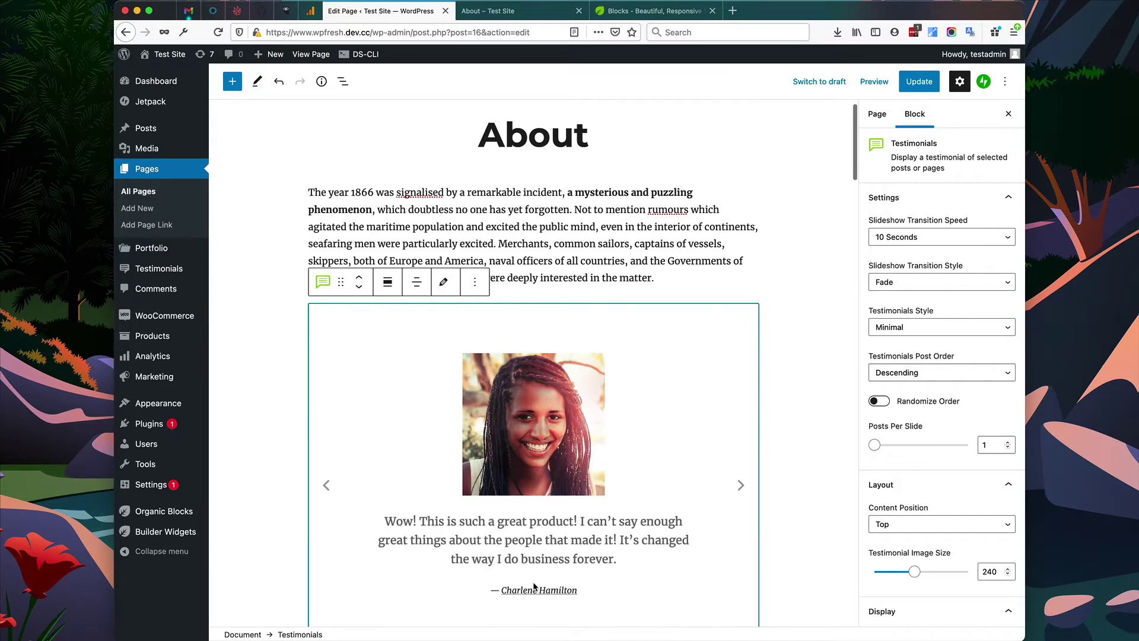
scroll(539, 530, down, 3)
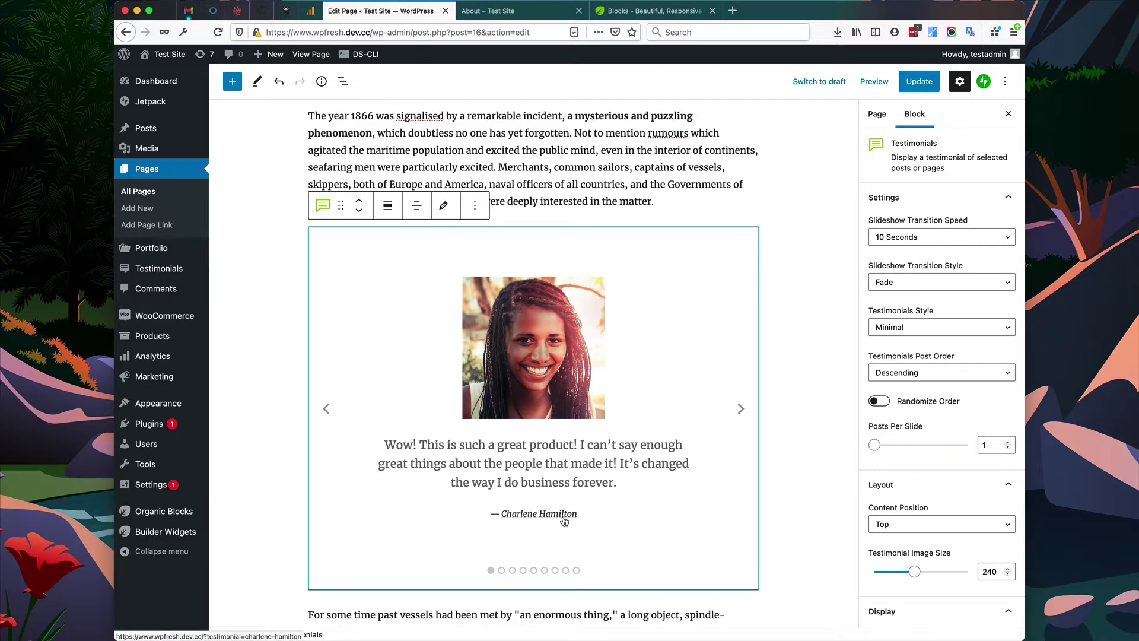
click(740, 408)
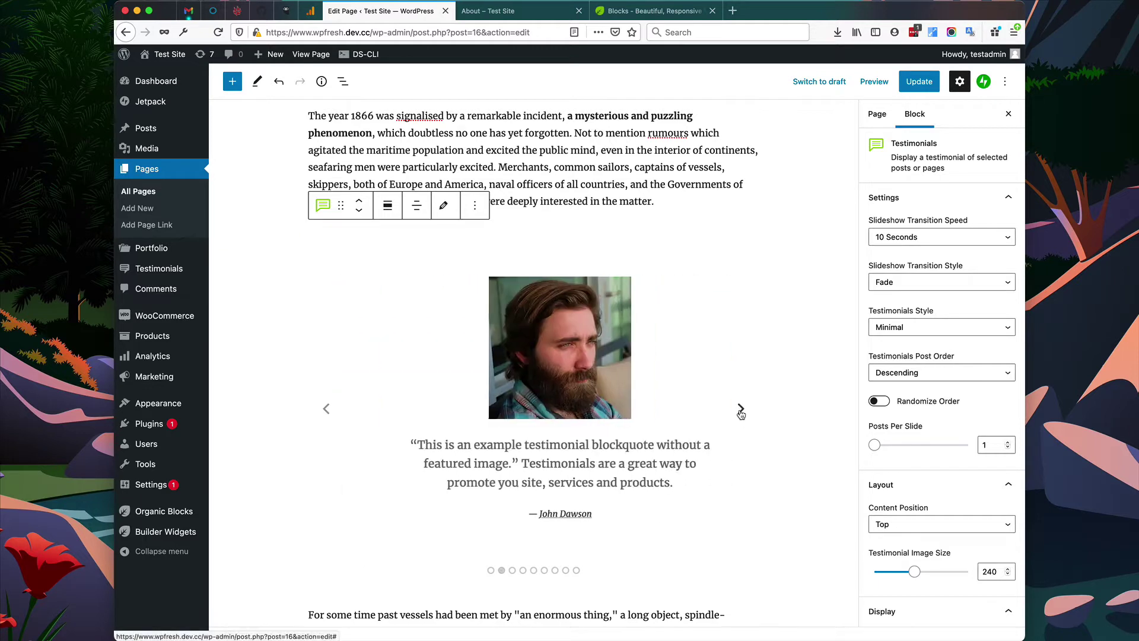
click(742, 412)
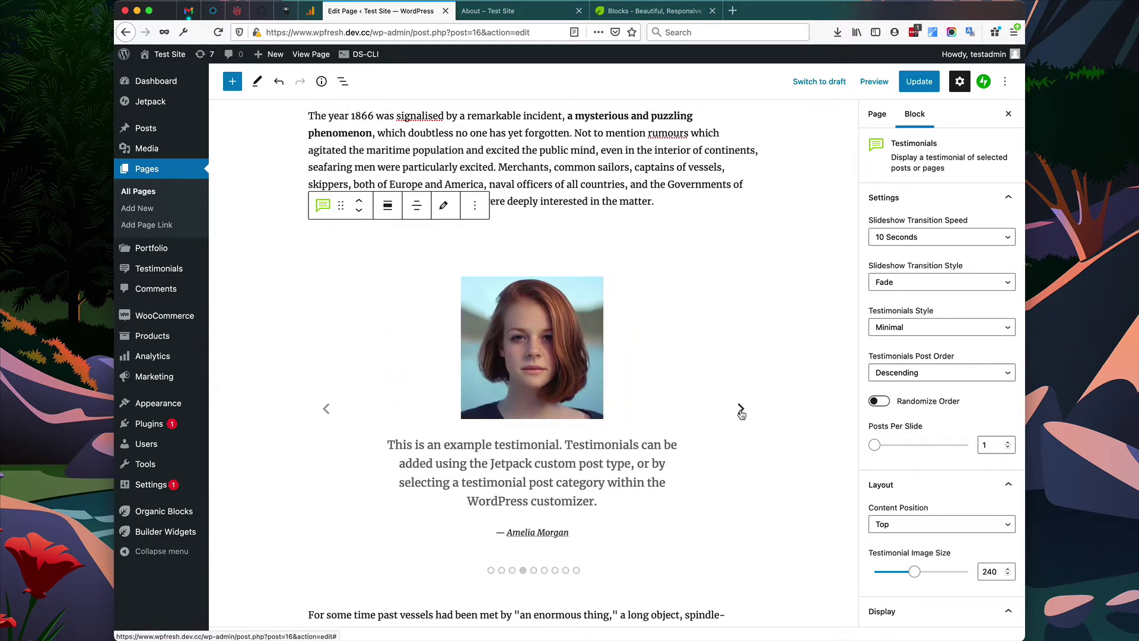
click(742, 412)
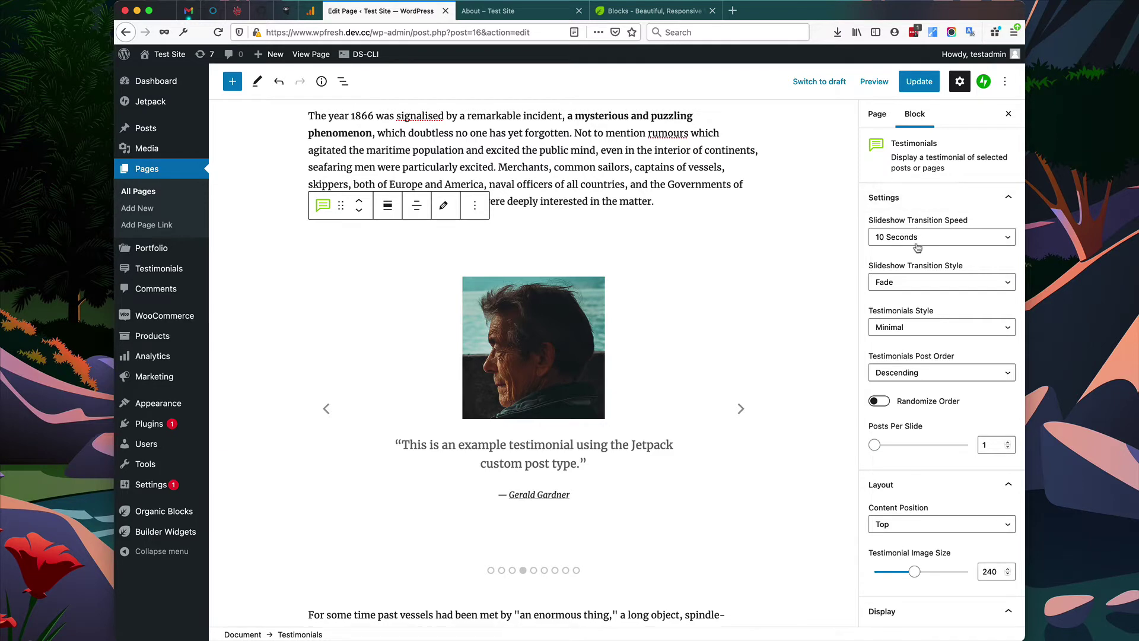
Step: Set the Testimonials Style to Overlap Modern
click(955, 328)
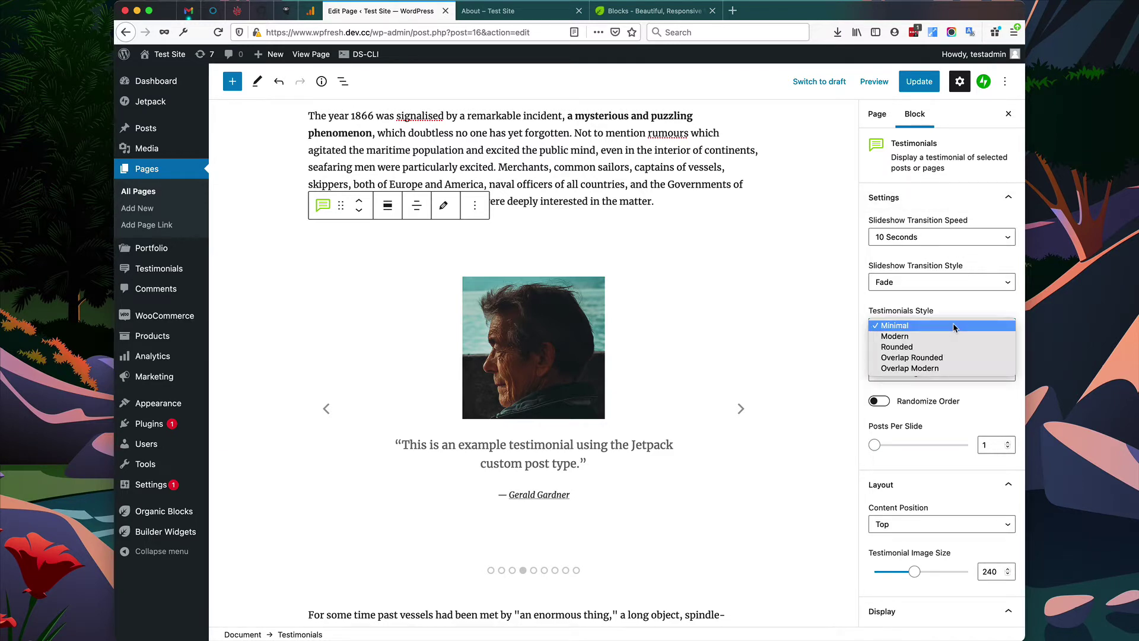
click(955, 369)
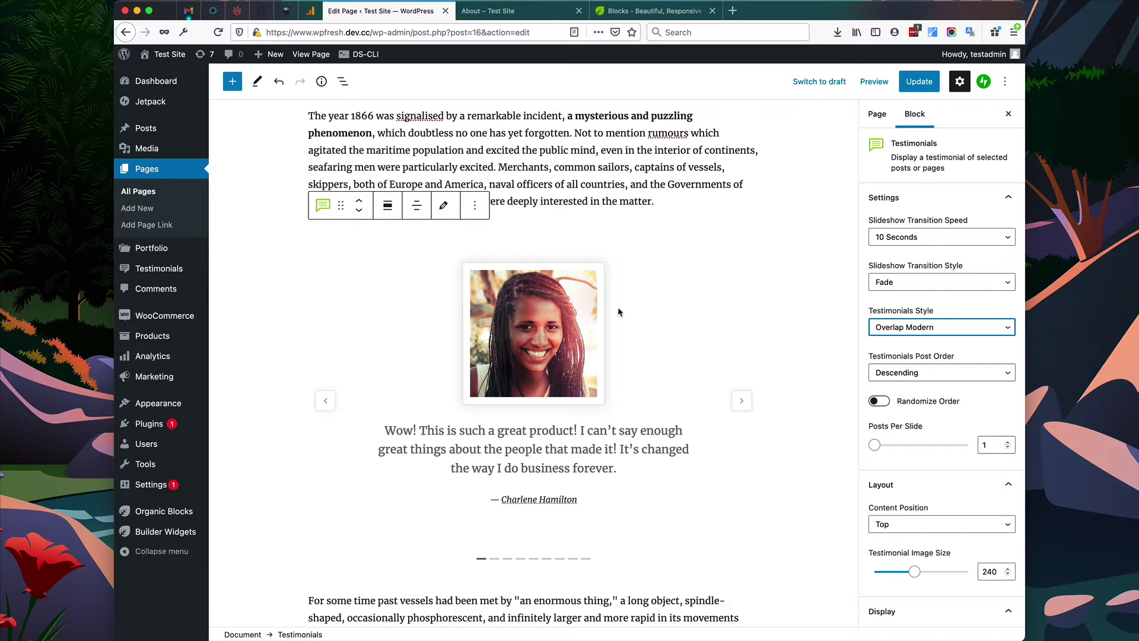
Step: Make the block Full width and set Posts Per Slide to 3
click(387, 205)
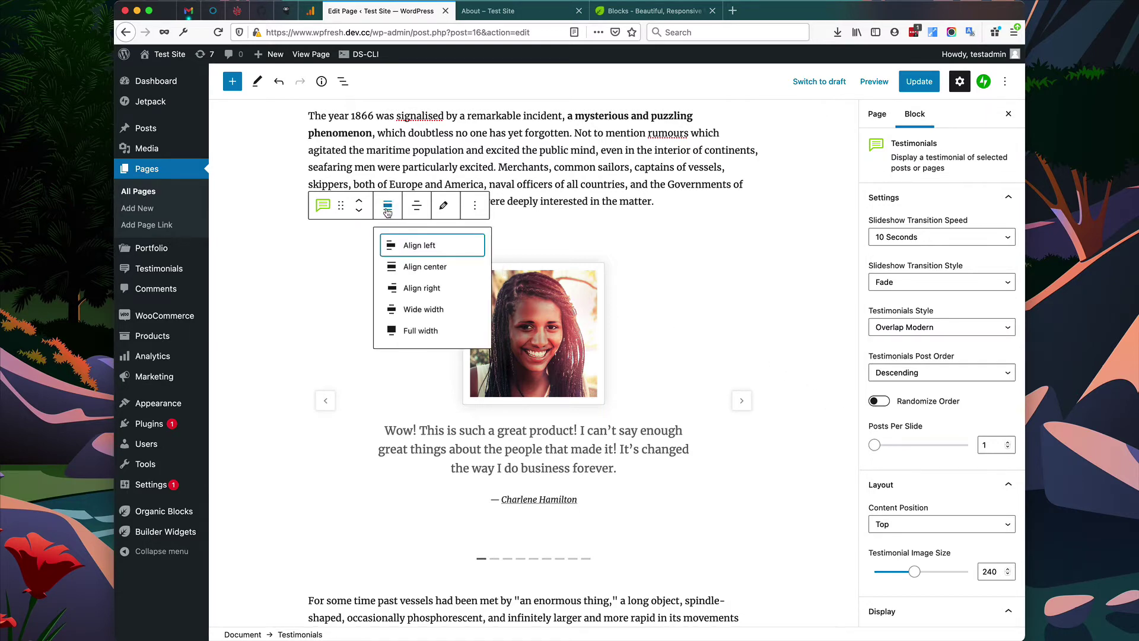
click(418, 330)
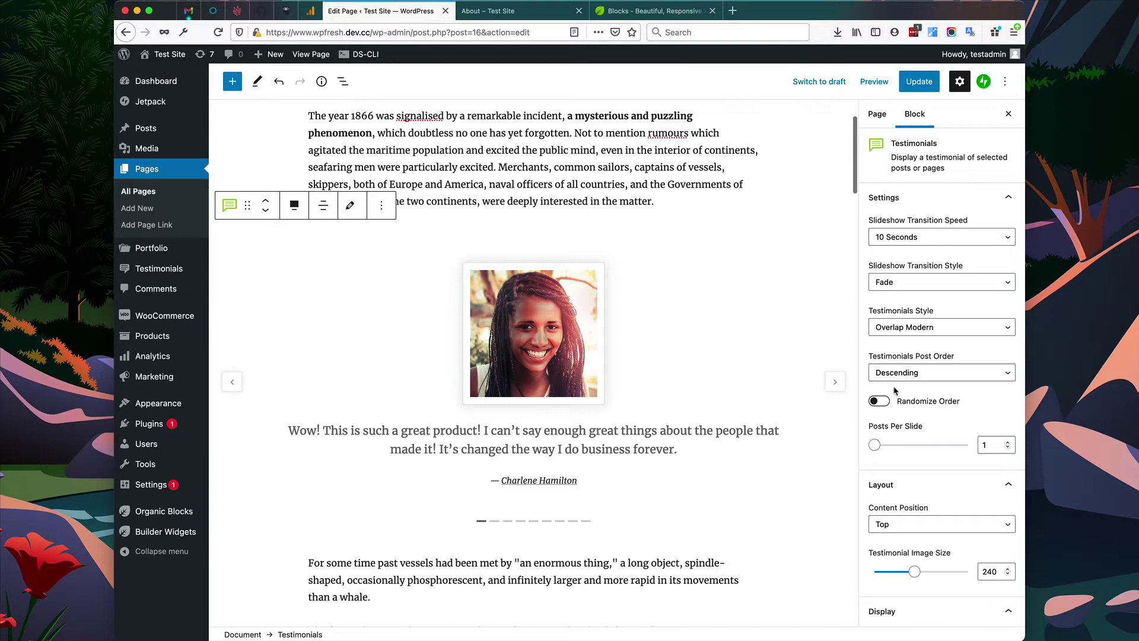
drag(876, 445, 936, 447)
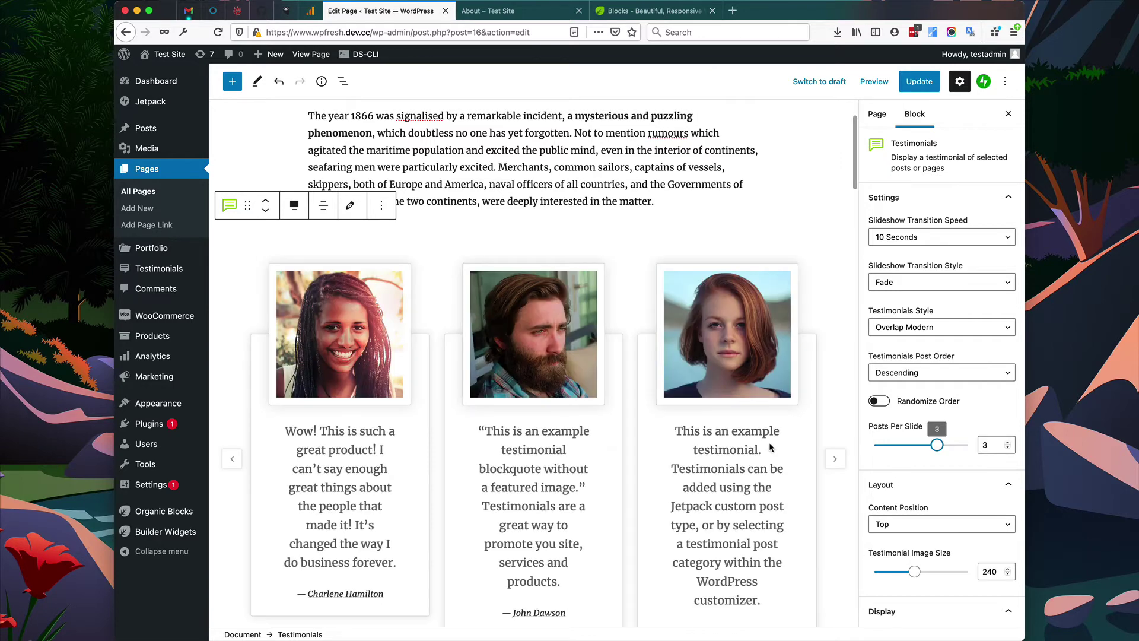
scroll(647, 354, down, 3)
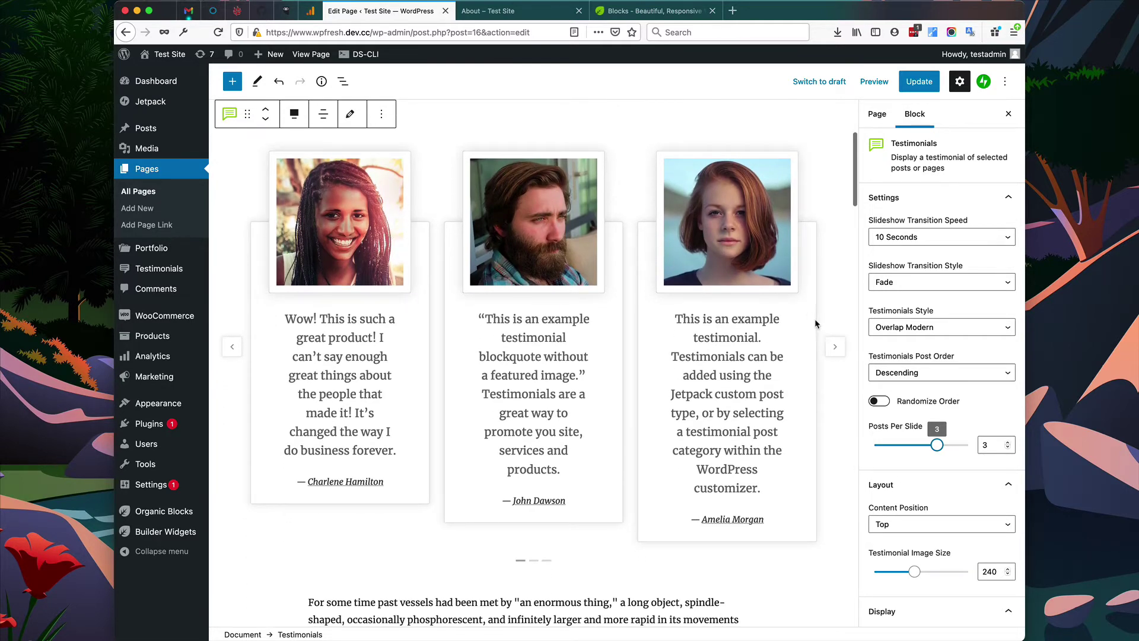
click(835, 349)
click(835, 350)
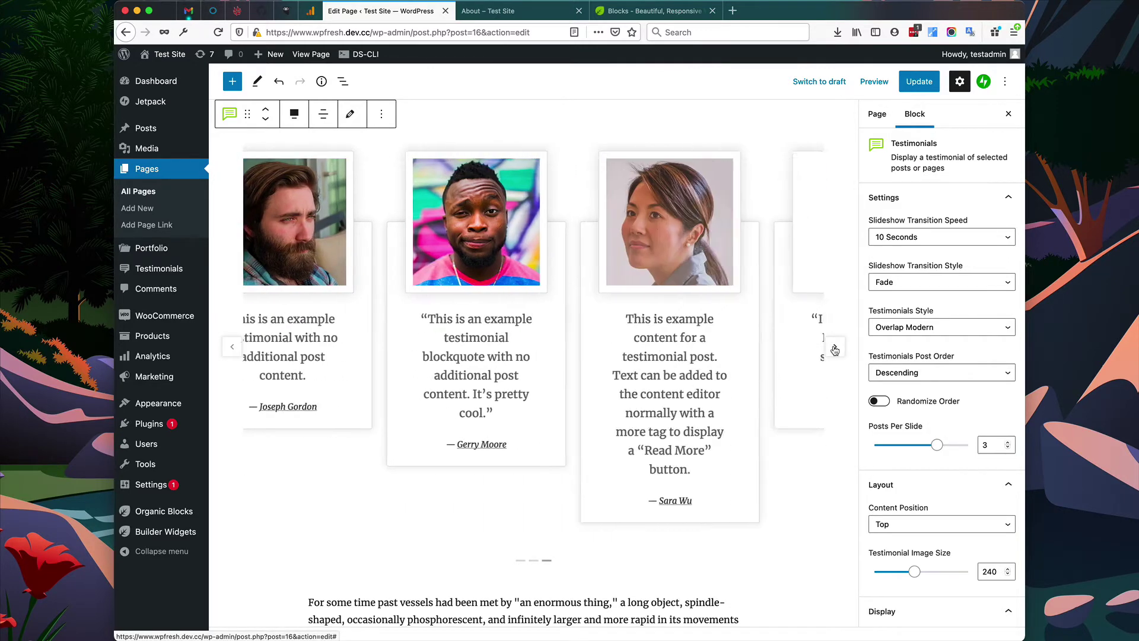
click(835, 349)
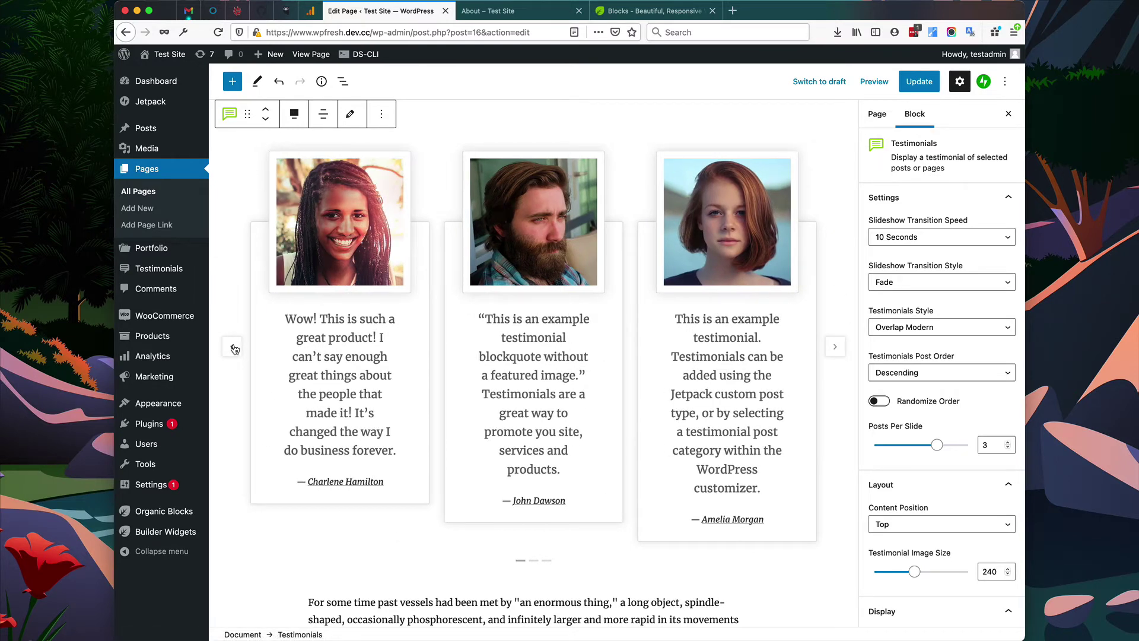
Step: Turn on Randomize Order and preview a couple of the reshuffled slides
click(234, 348)
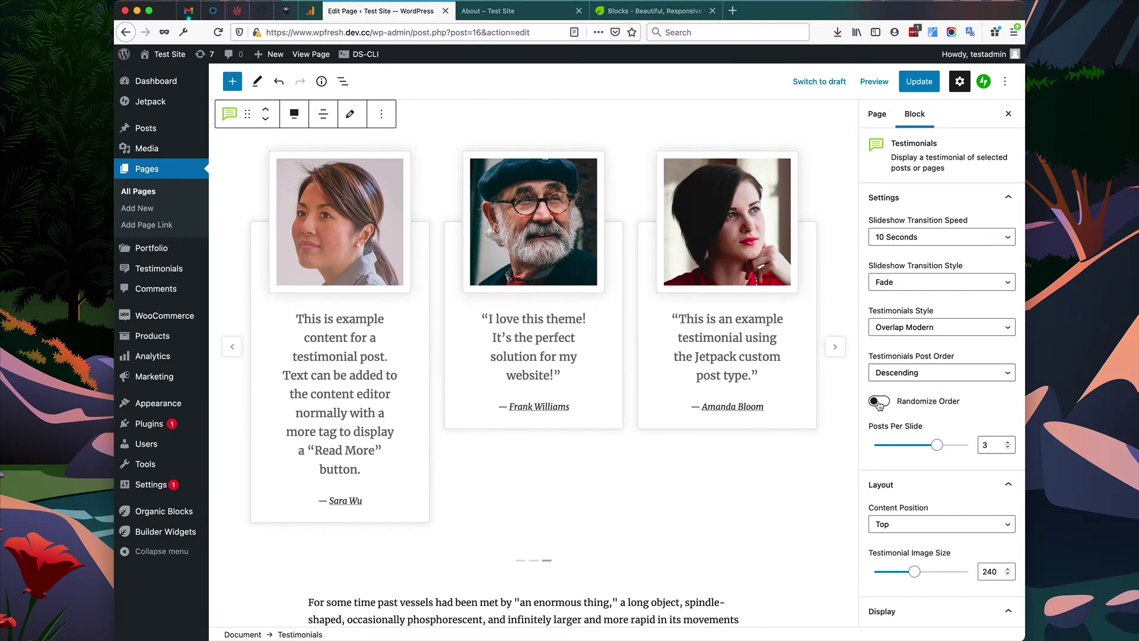
click(879, 402)
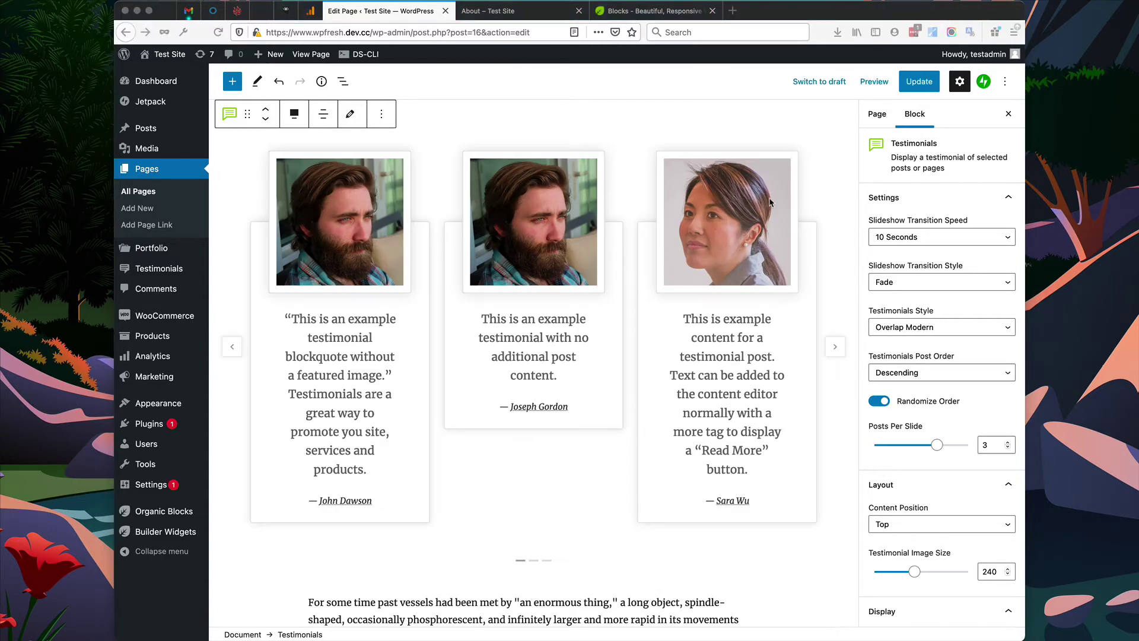
click(833, 346)
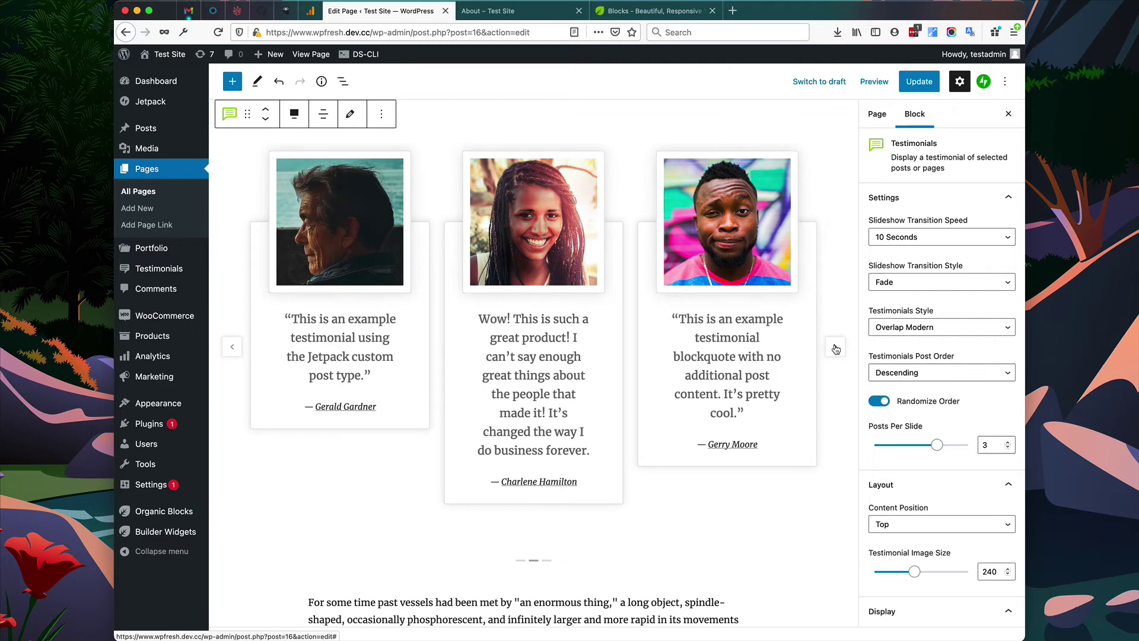
click(835, 347)
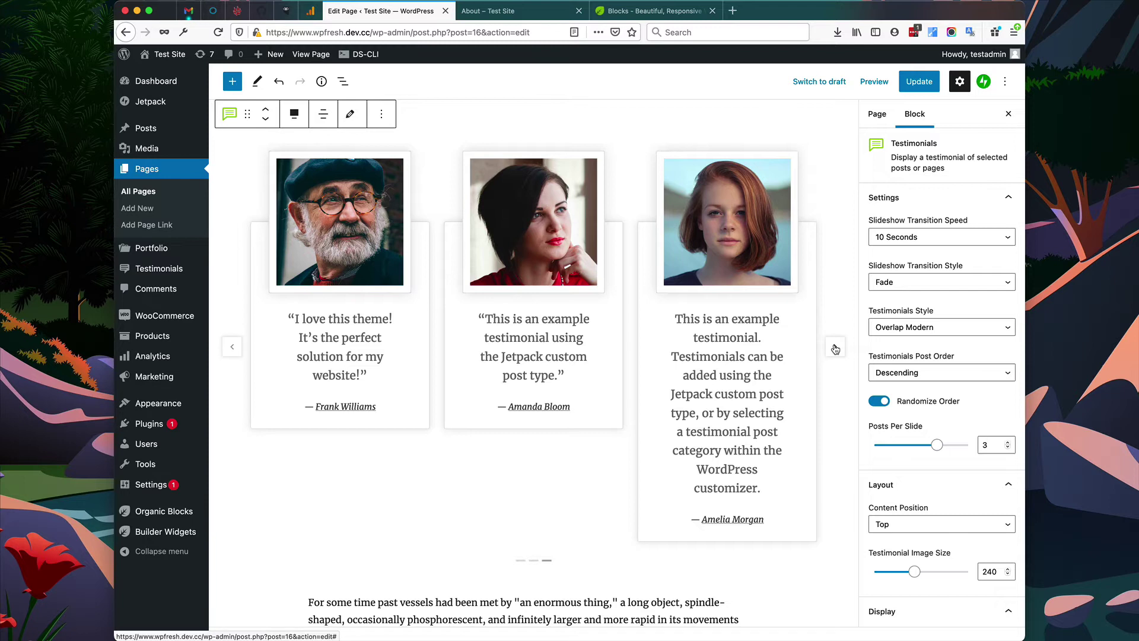
scroll(912, 390, down, 3)
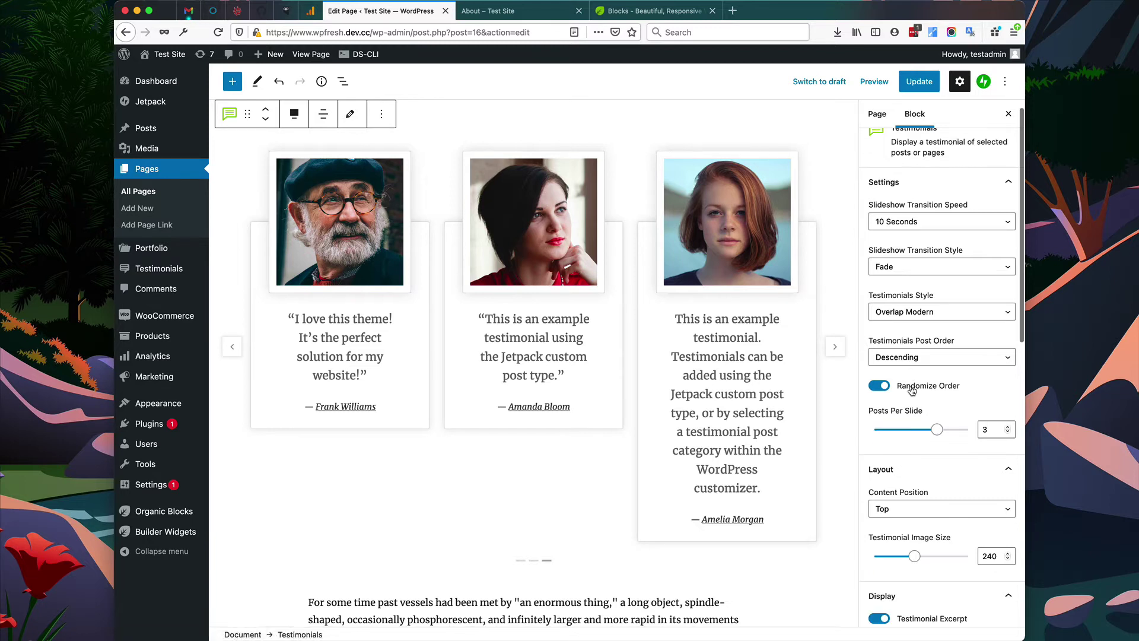
scroll(913, 390, down, 3)
scroll(912, 391, down, 2)
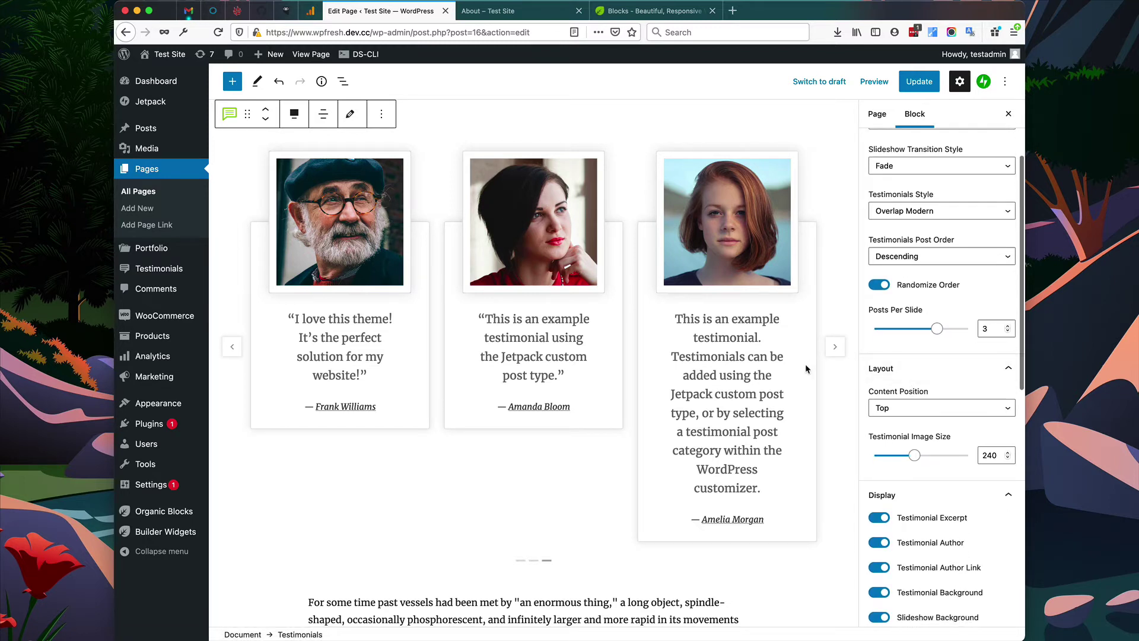
scroll(913, 390, down, 1)
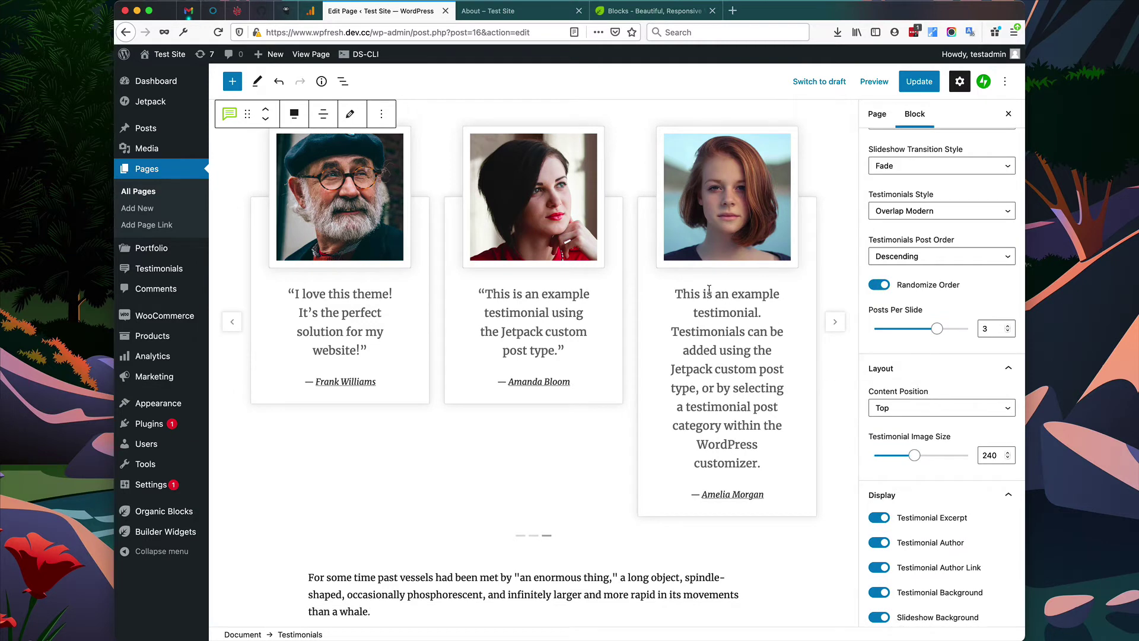
scroll(712, 284, up, 1)
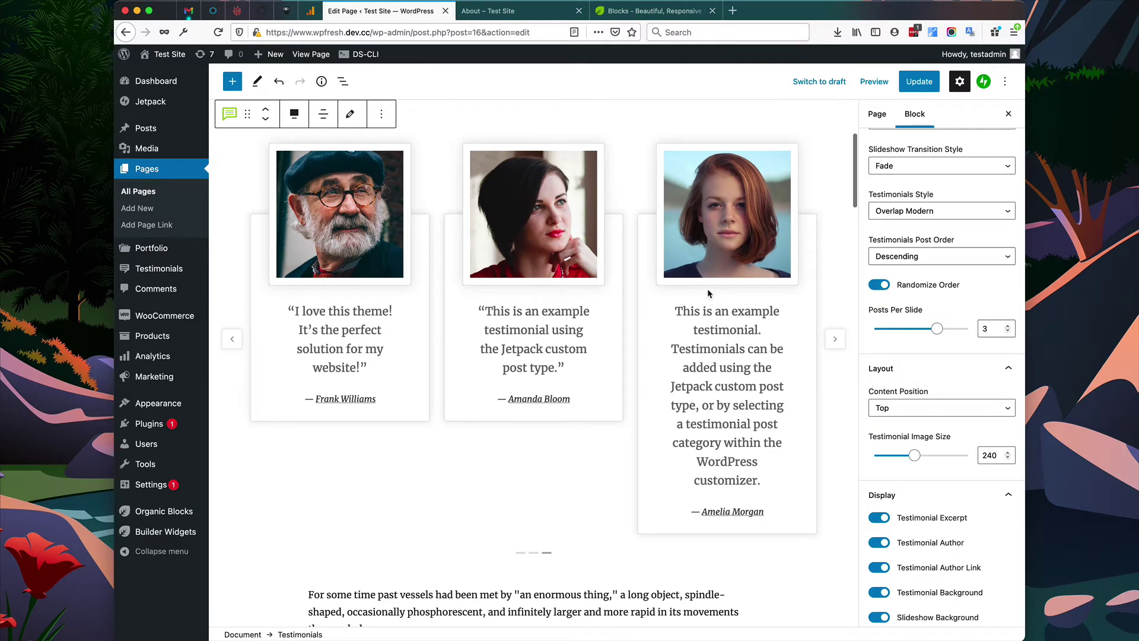
Step: Try Content Position Bottom, then settle on Left so images sit beside the quotes
click(972, 408)
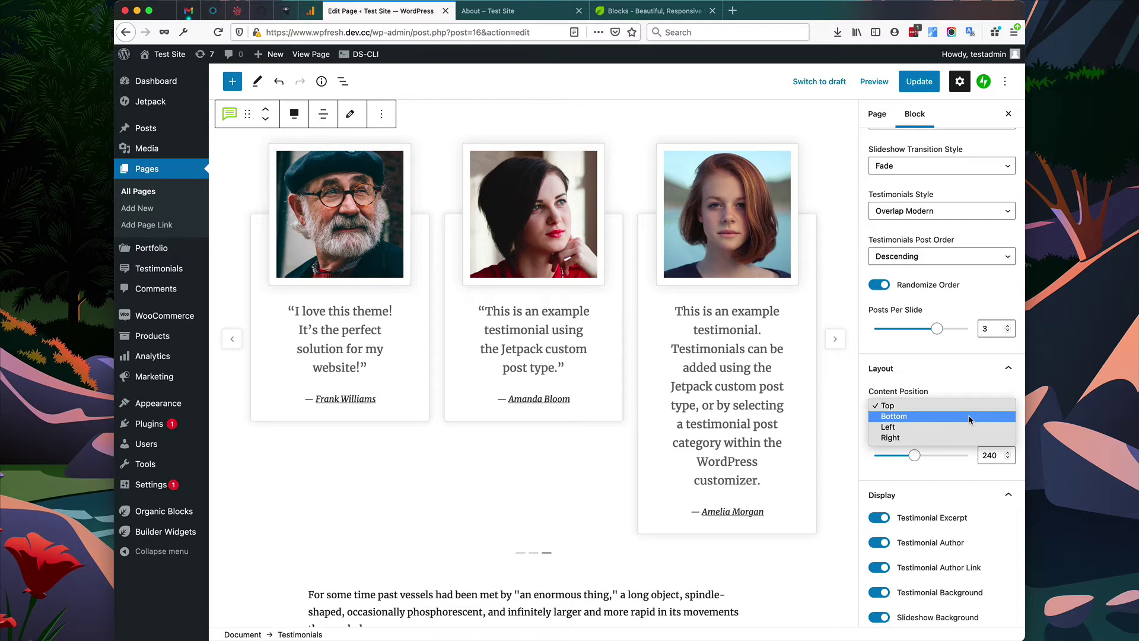
click(970, 417)
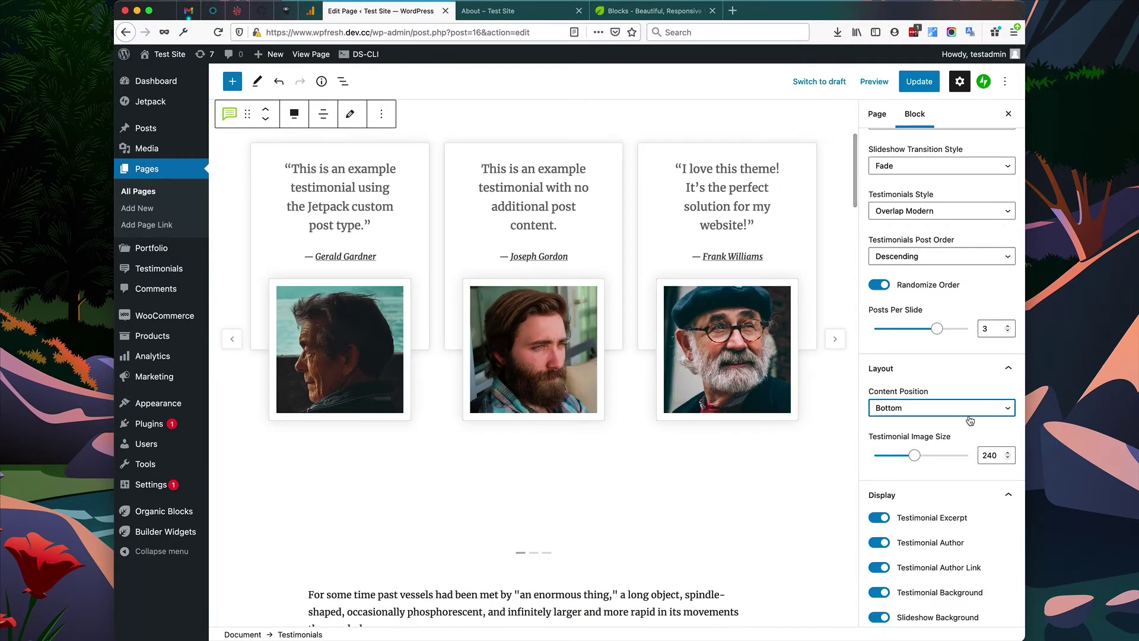
scroll(707, 360, up, 2)
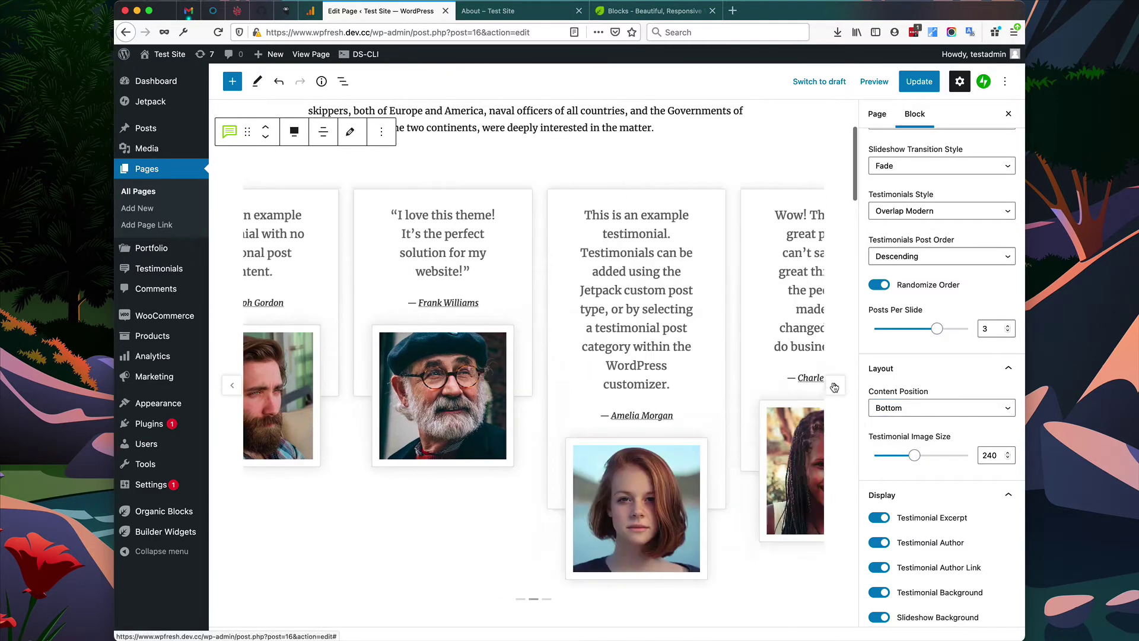
click(837, 387)
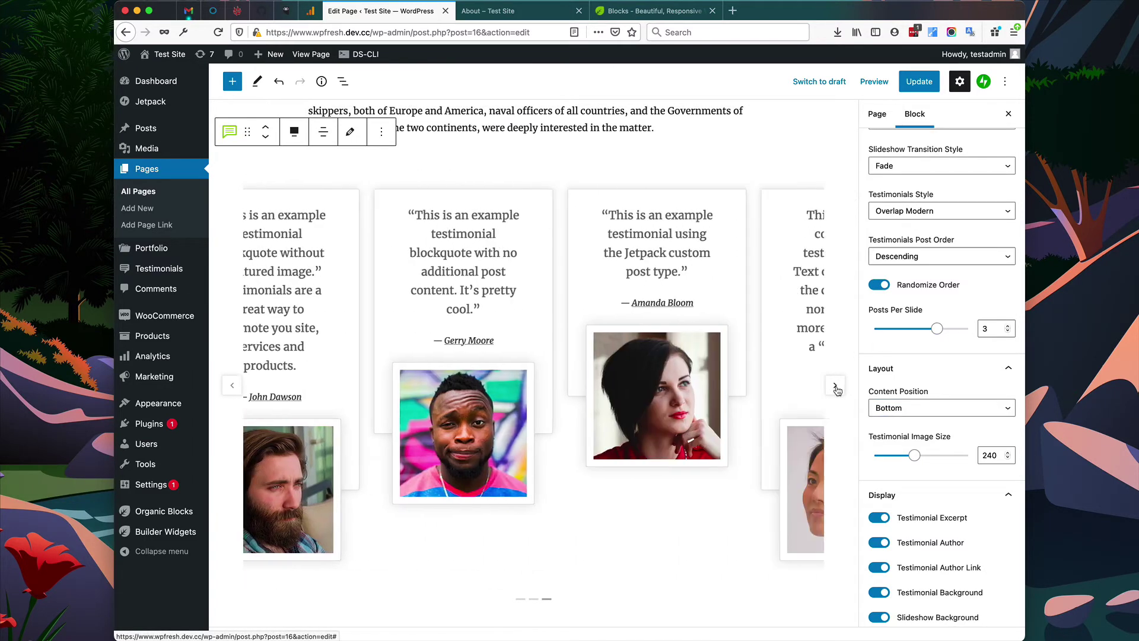
click(961, 407)
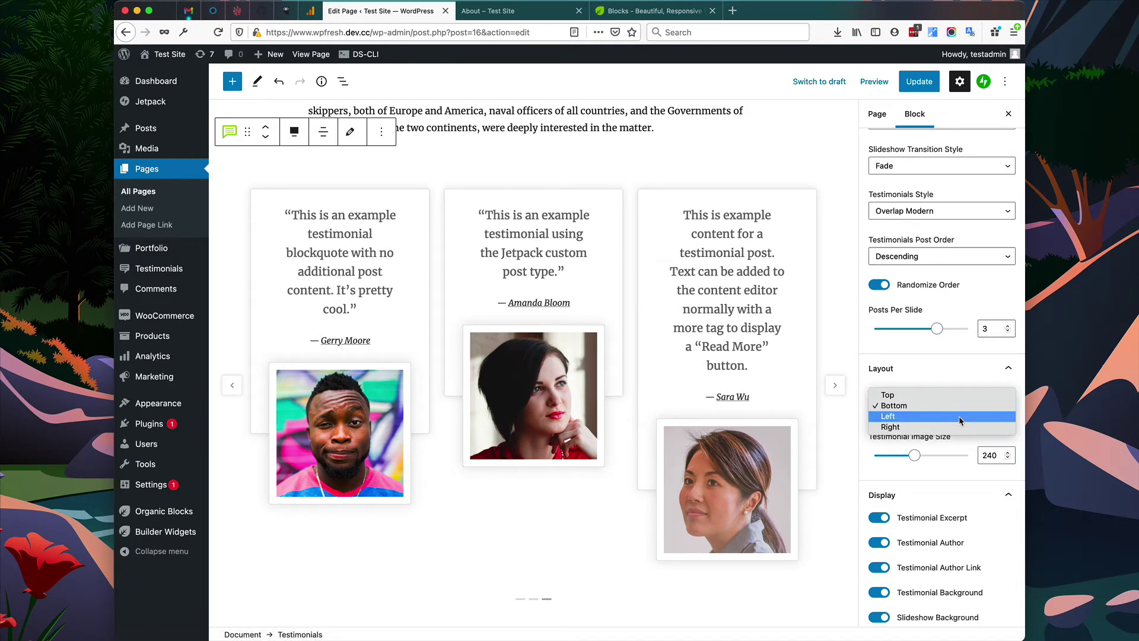
click(960, 417)
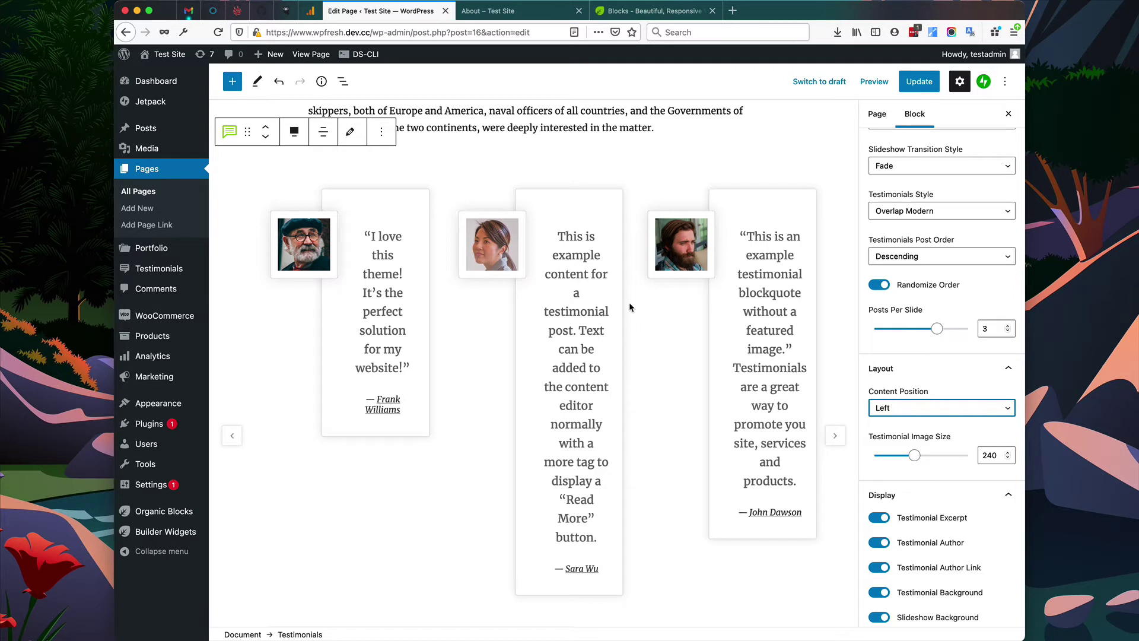
Step: Set Posts Per Slide to 2 and shrink Image Size from 240 to 160
click(937, 329)
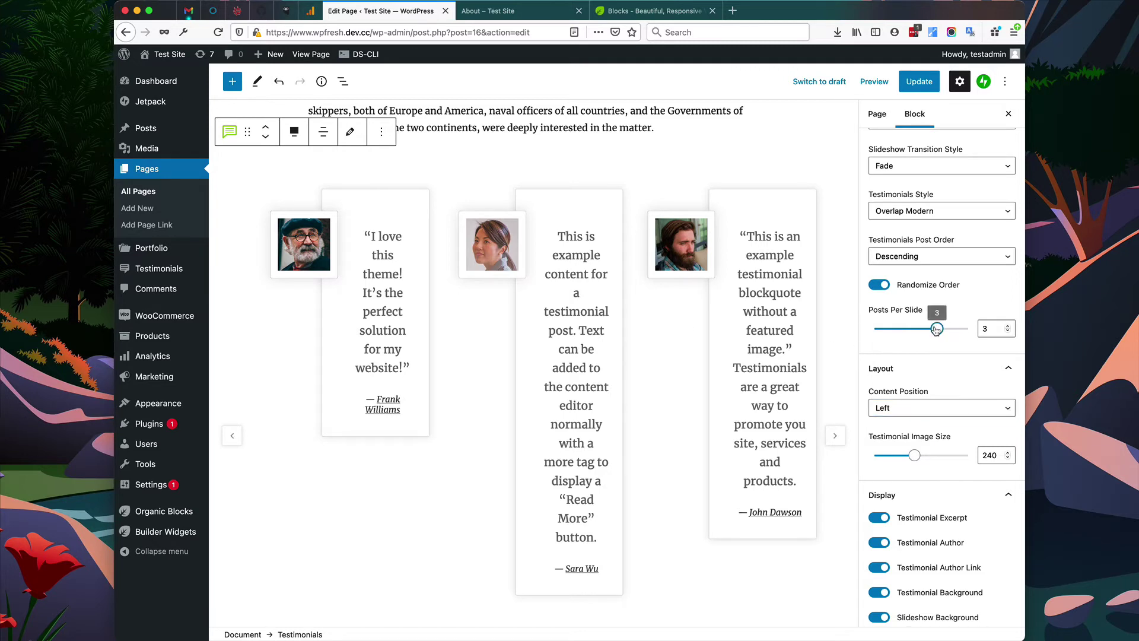
drag(936, 330, 908, 329)
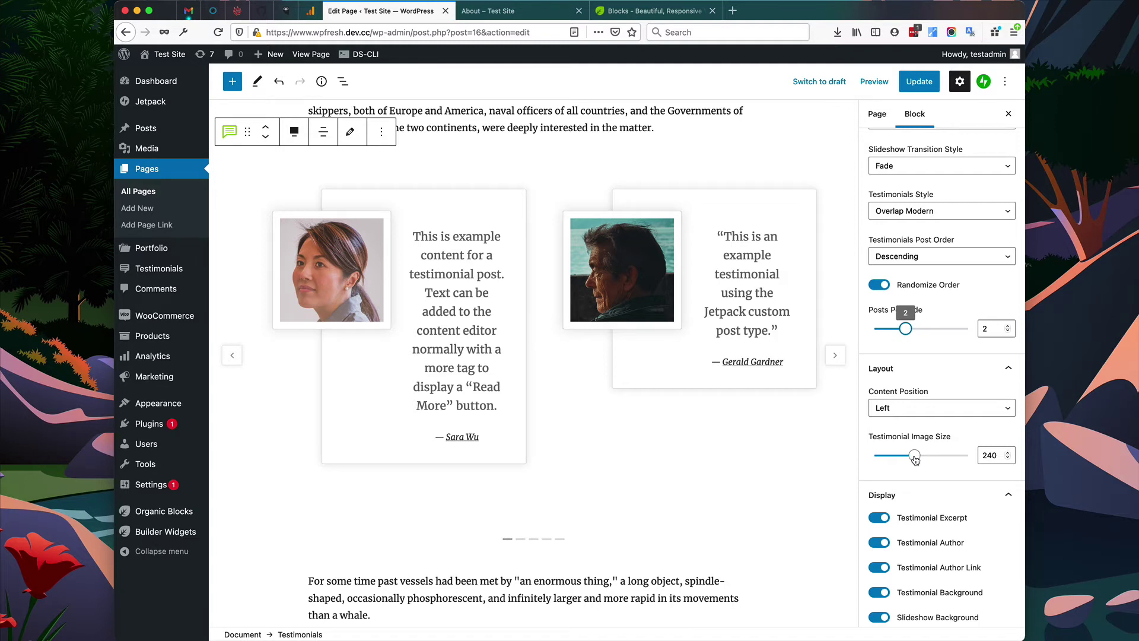
drag(916, 455, 897, 456)
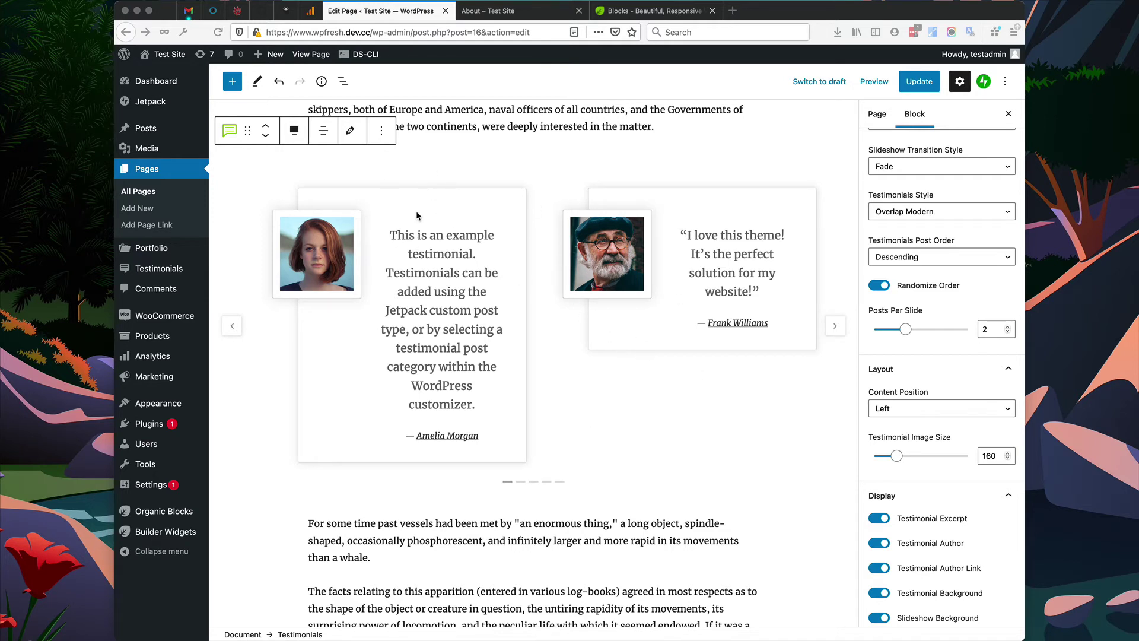
Step: Align the testimonial text left from the block toolbar
click(323, 131)
click(357, 170)
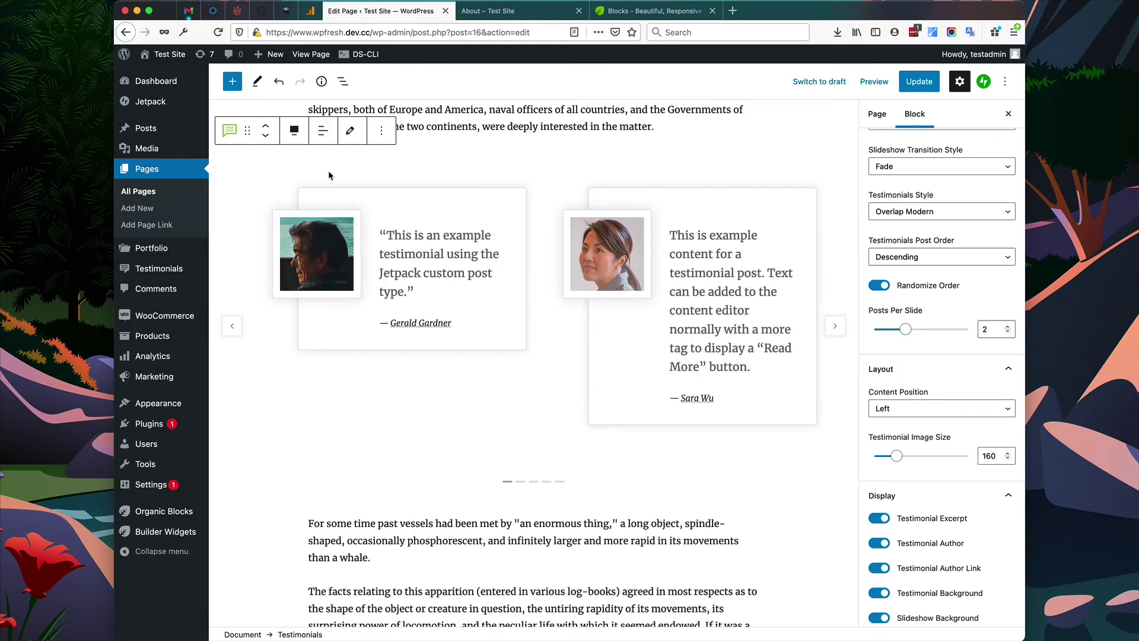
scroll(910, 461, down, 3)
scroll(911, 460, down, 2)
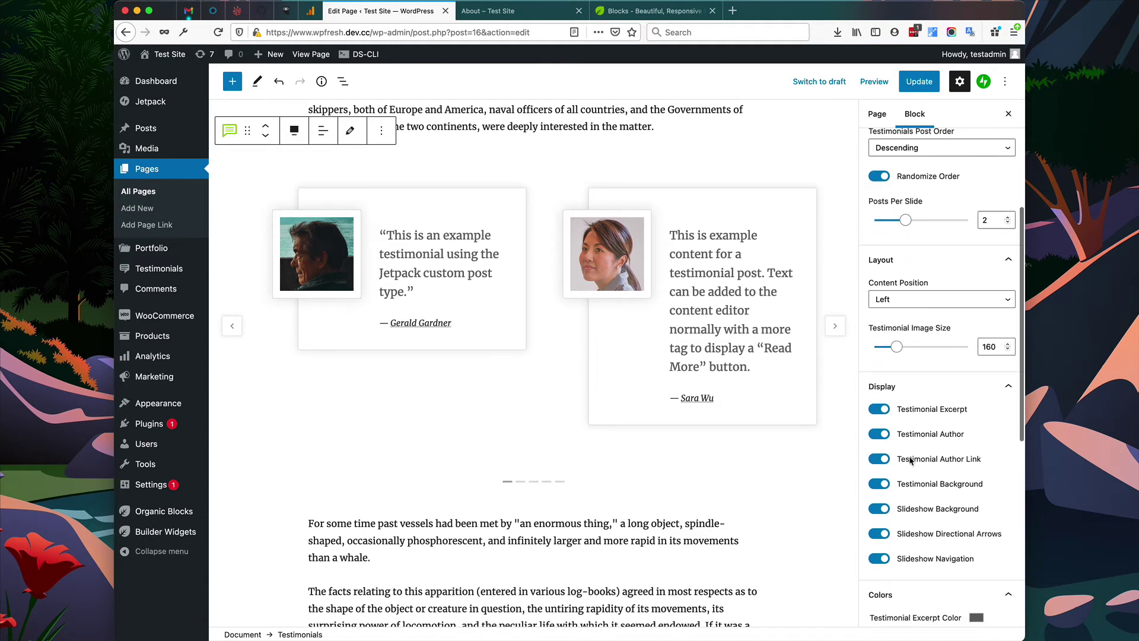
scroll(910, 460, down, 1)
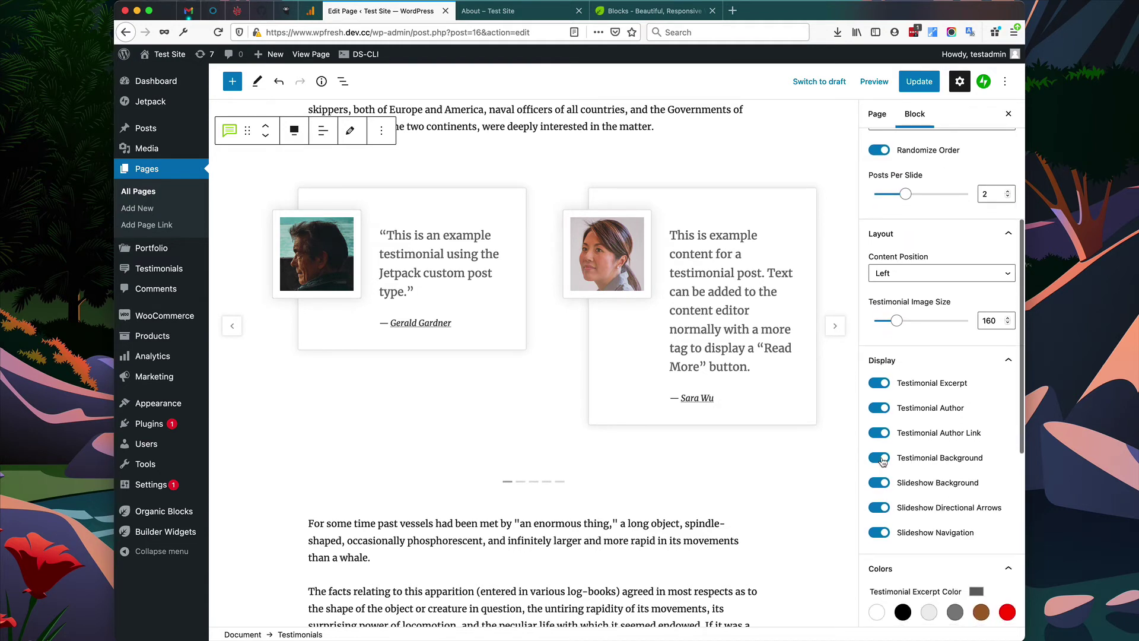
Step: Switch off the Testimonial Background so the white card behind each testimonial disappears
click(879, 457)
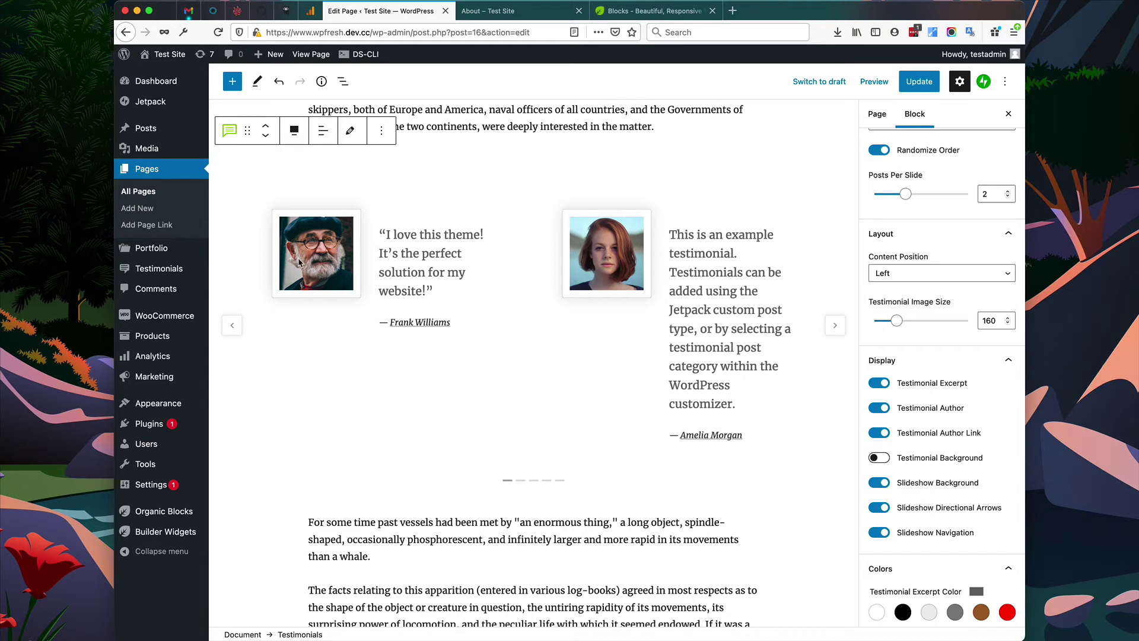
scroll(913, 344, up, 1)
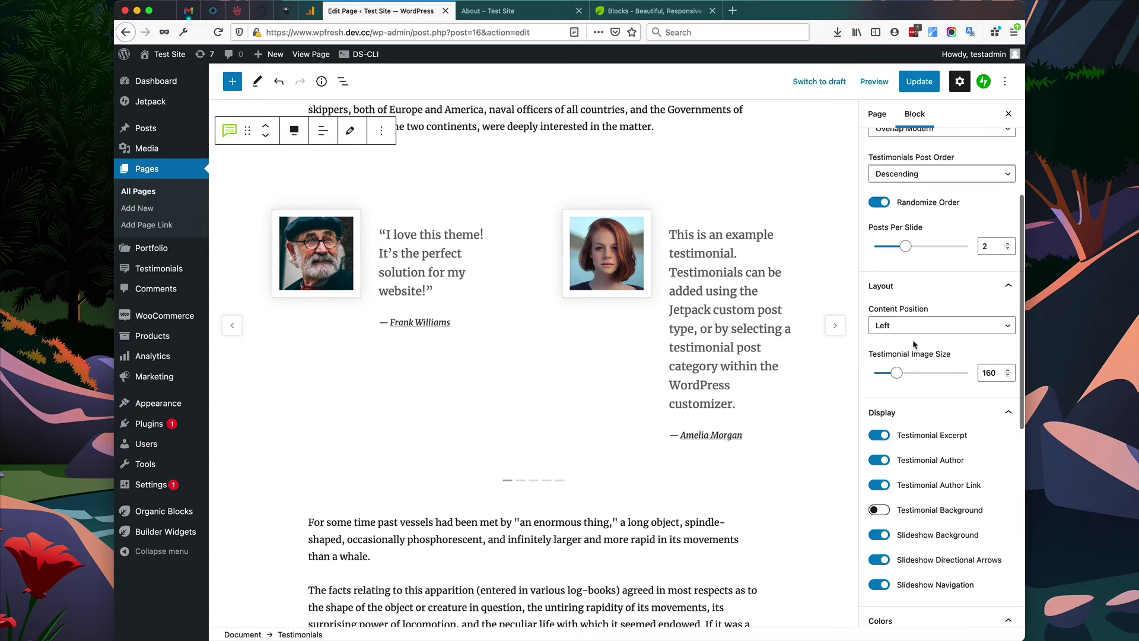
scroll(913, 345, up, 4)
Step: Choose the Overlap Rounded testimonials style, making the portraits circular
click(983, 324)
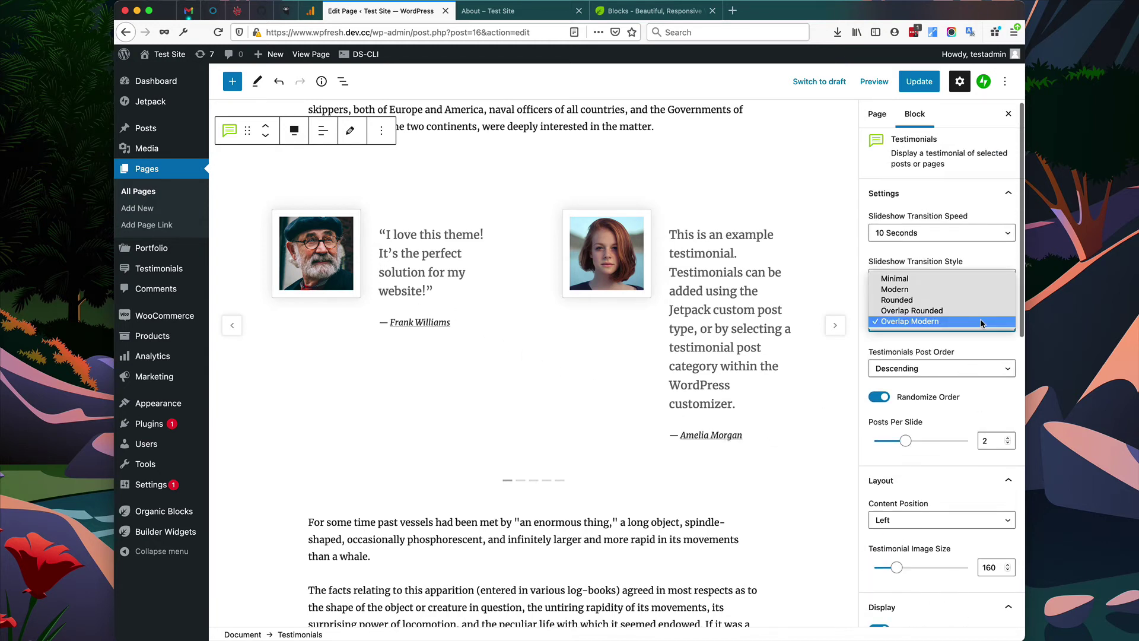
click(981, 312)
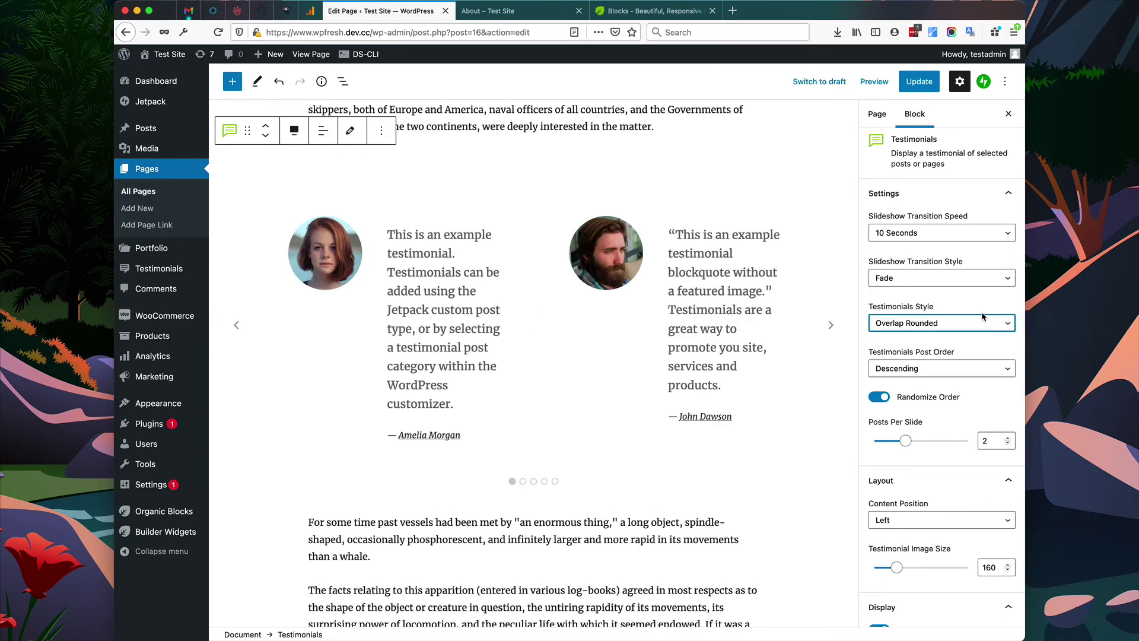
scroll(983, 312, down, 8)
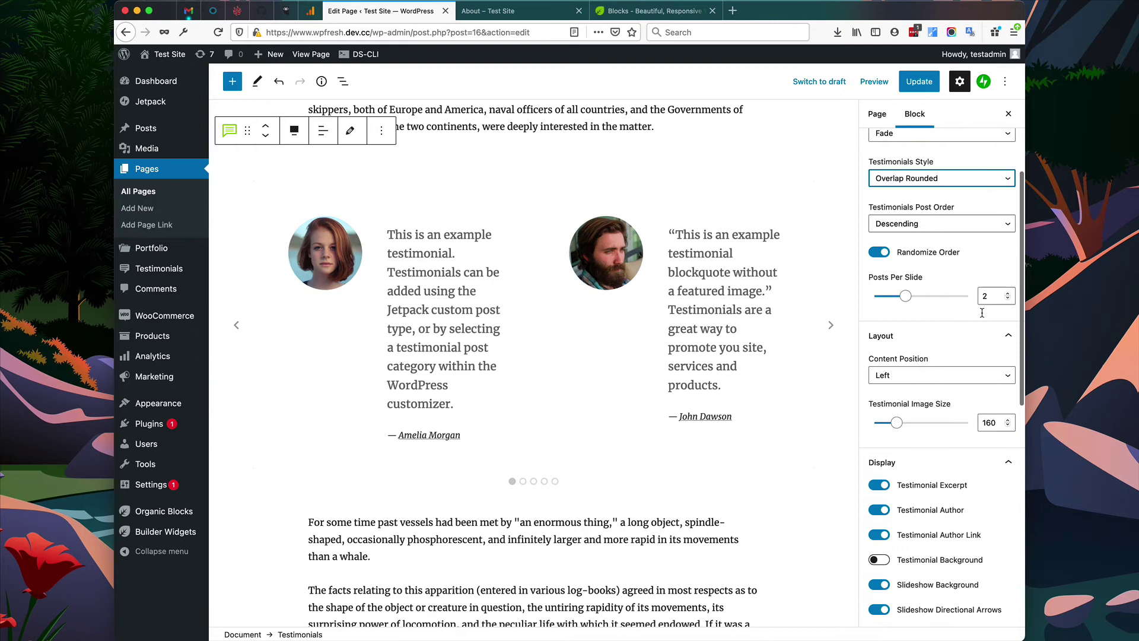
scroll(981, 315, down, 6)
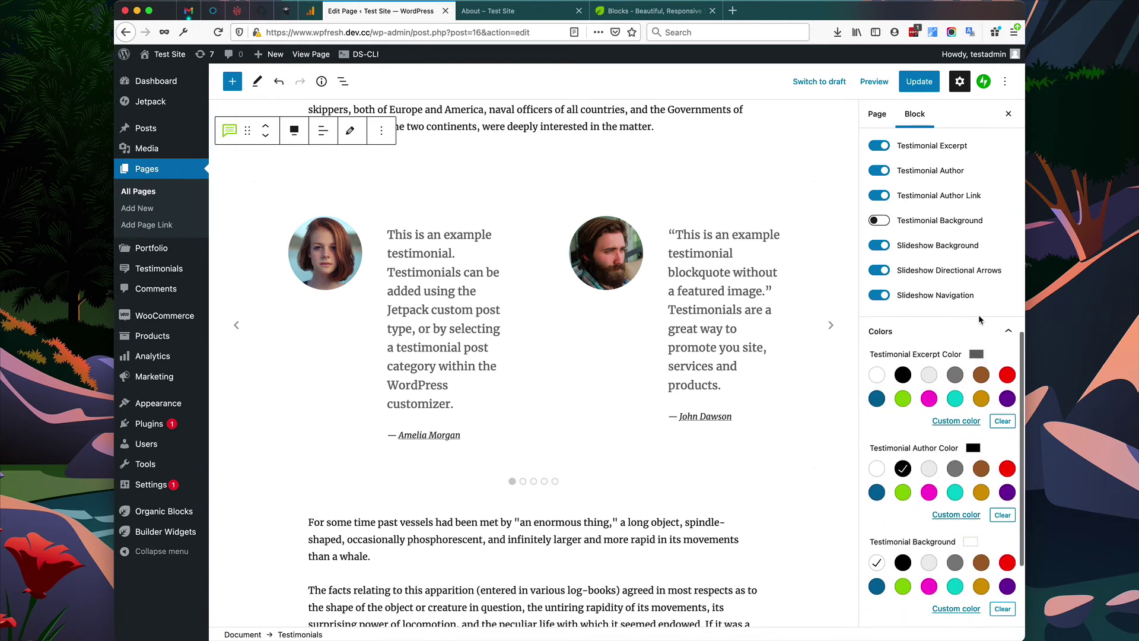
scroll(980, 318, down, 4)
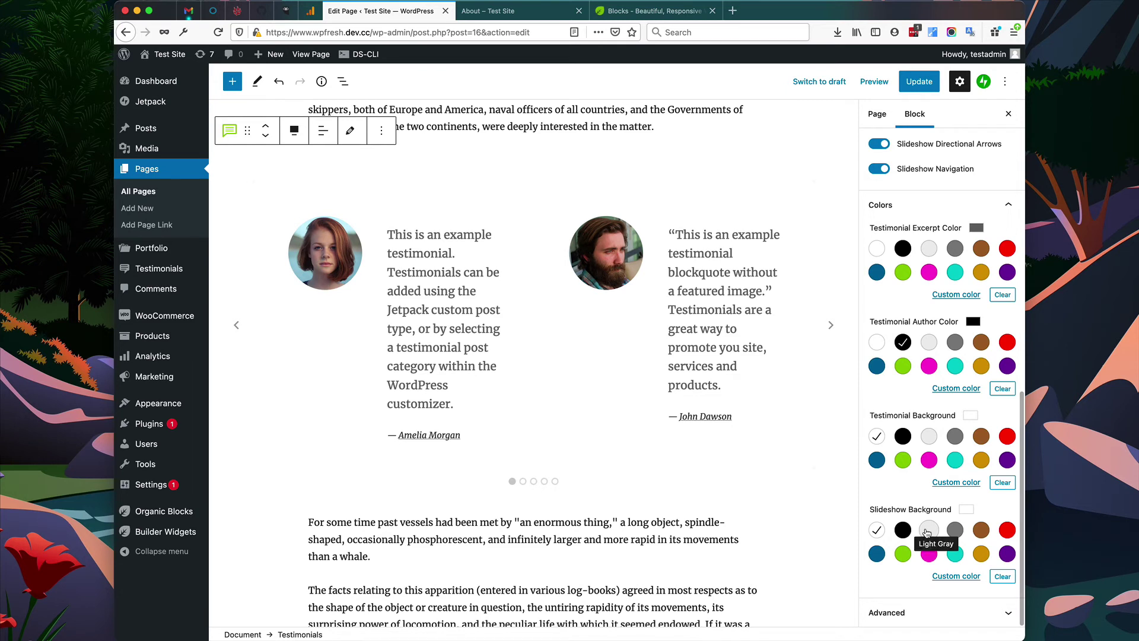
Step: Set the slideshow background to Brown and the excerpt and author text to white
click(981, 530)
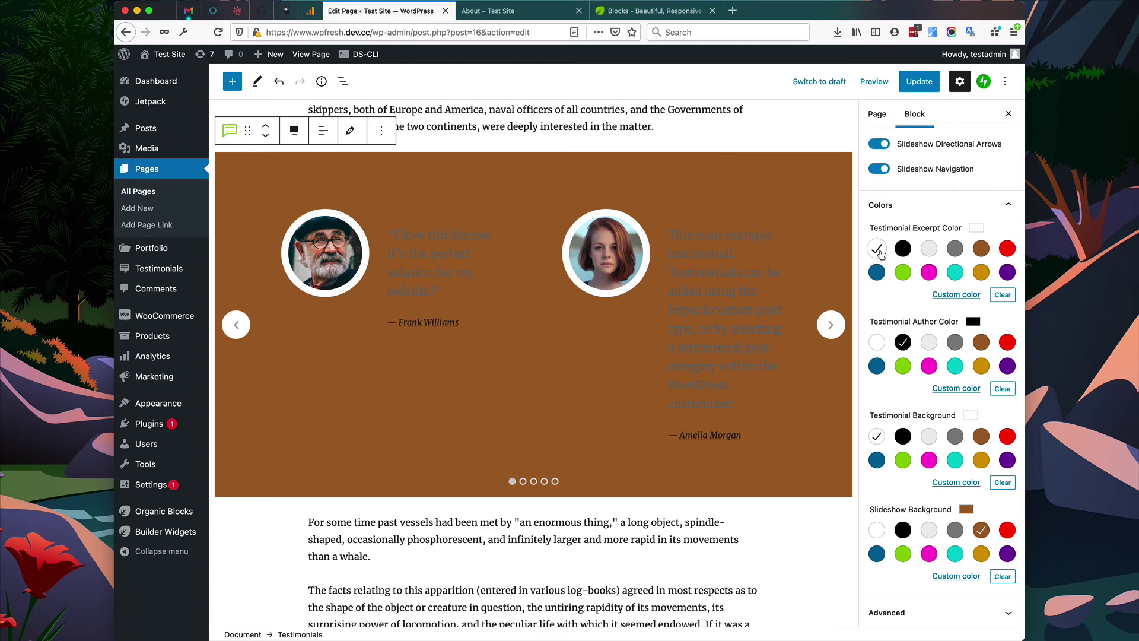
click(879, 250)
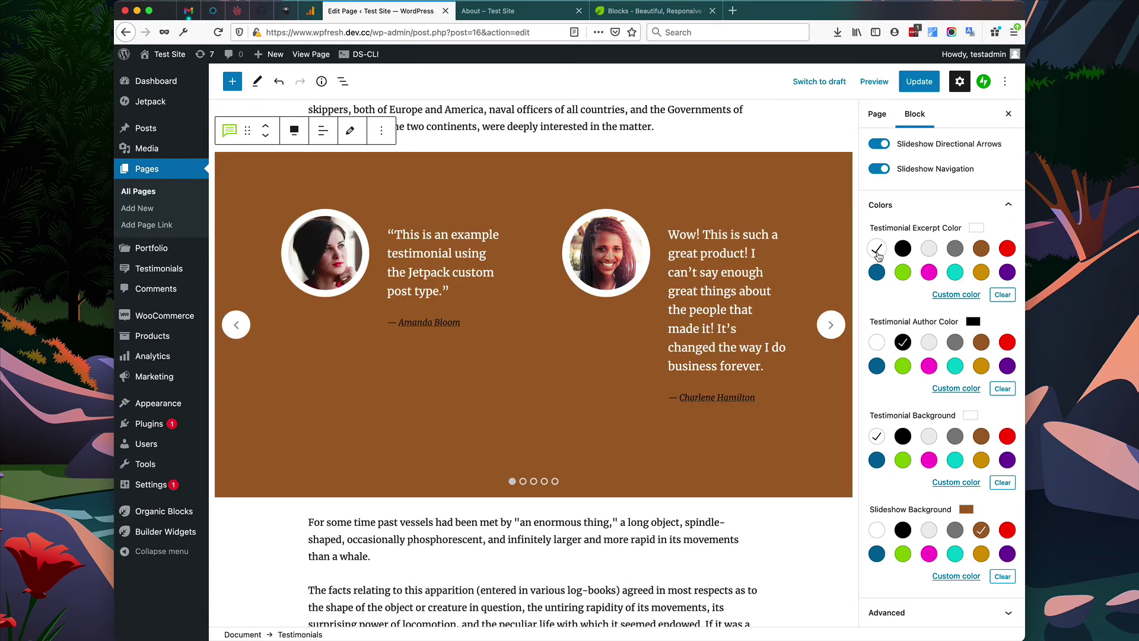
click(878, 343)
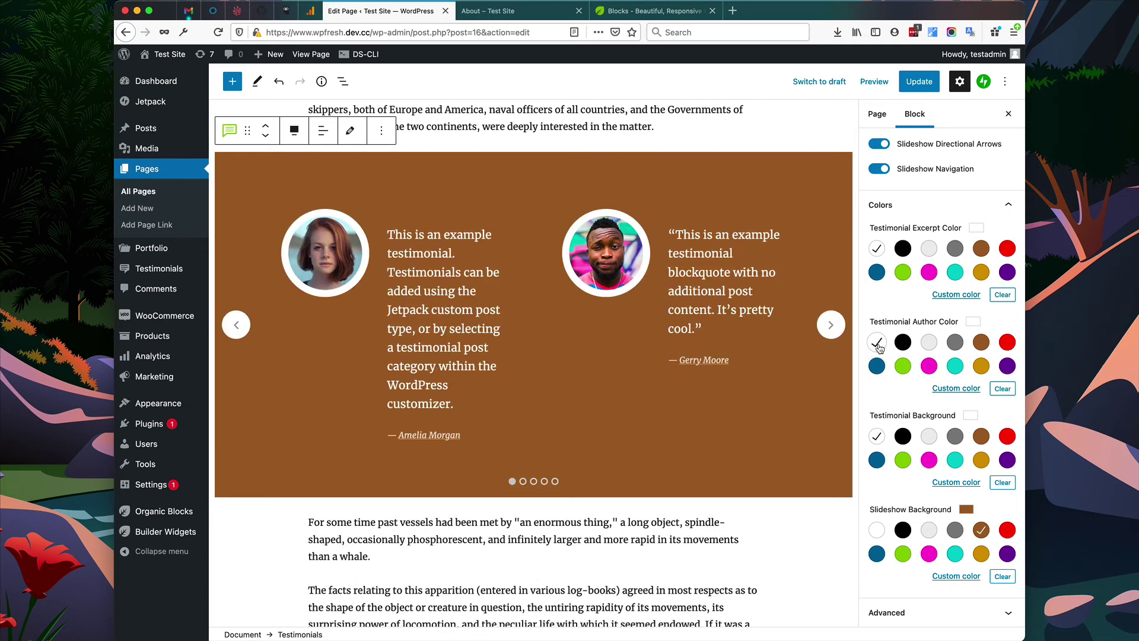
Step: Update the page and switch to the live About page
click(915, 84)
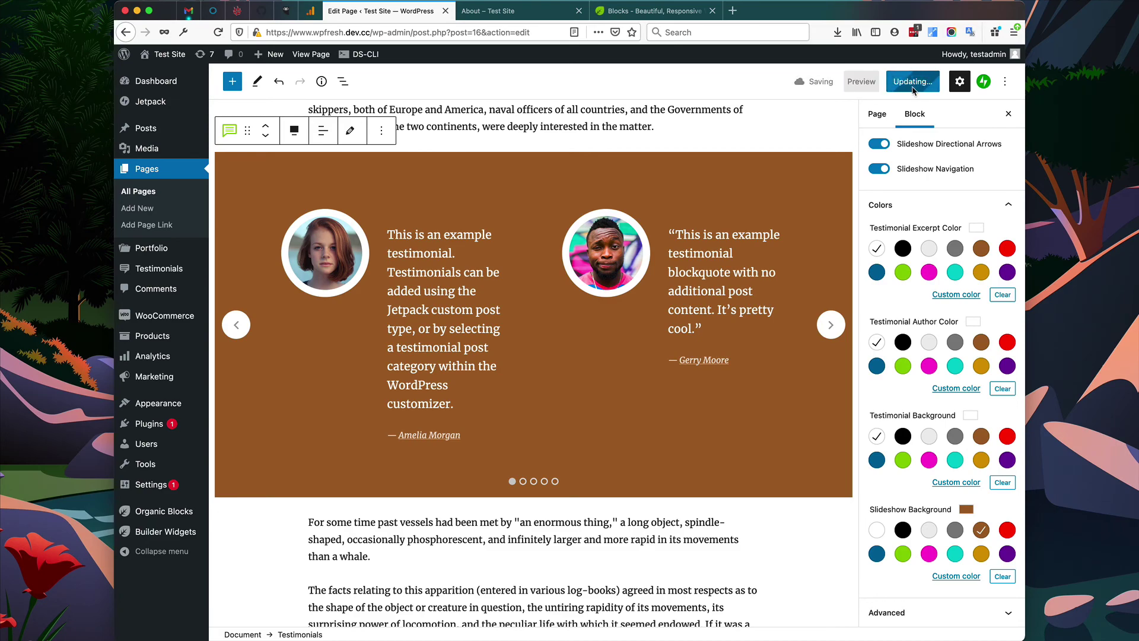
click(876, 81)
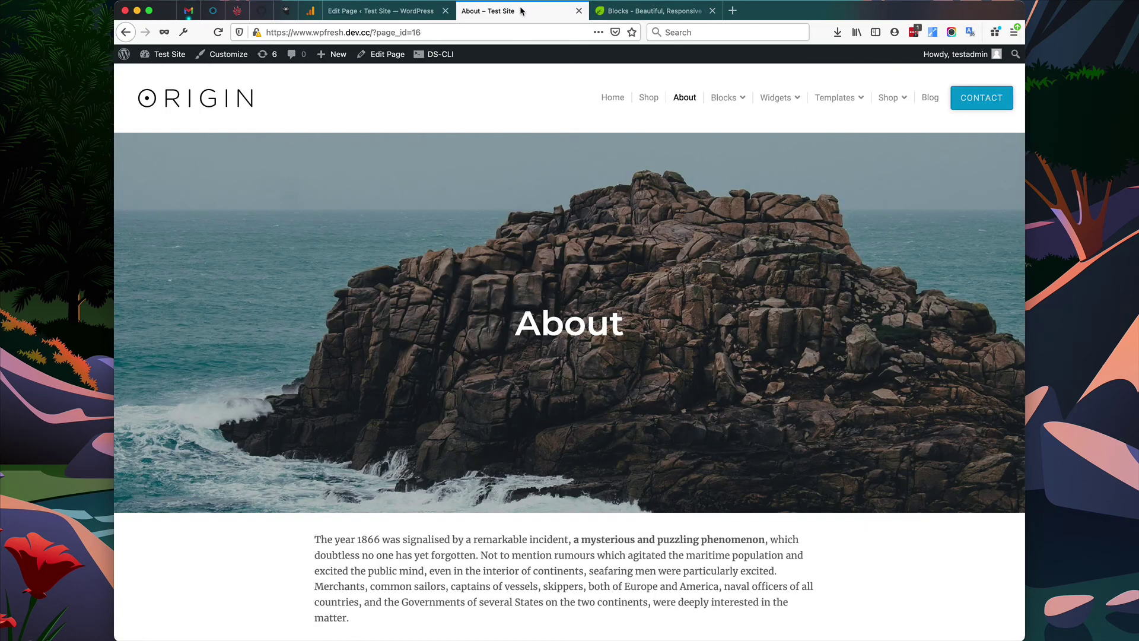
scroll(585, 267, down, 15)
scroll(534, 267, up, 15)
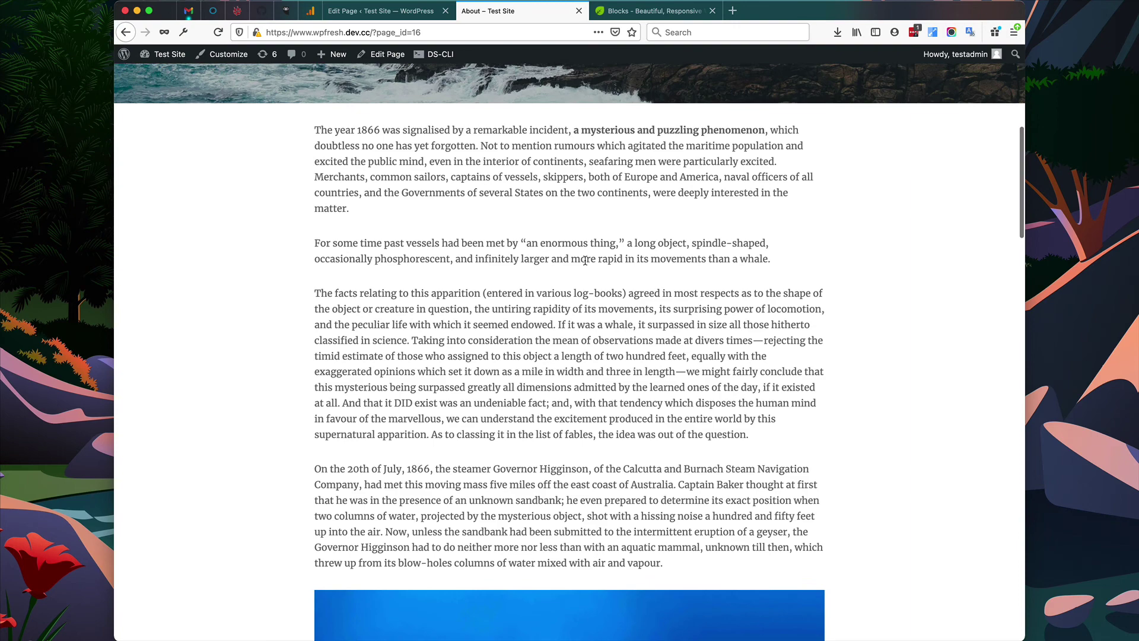
Step: Reload the About page and advance the brown testimonials slideshow through three slides
click(219, 32)
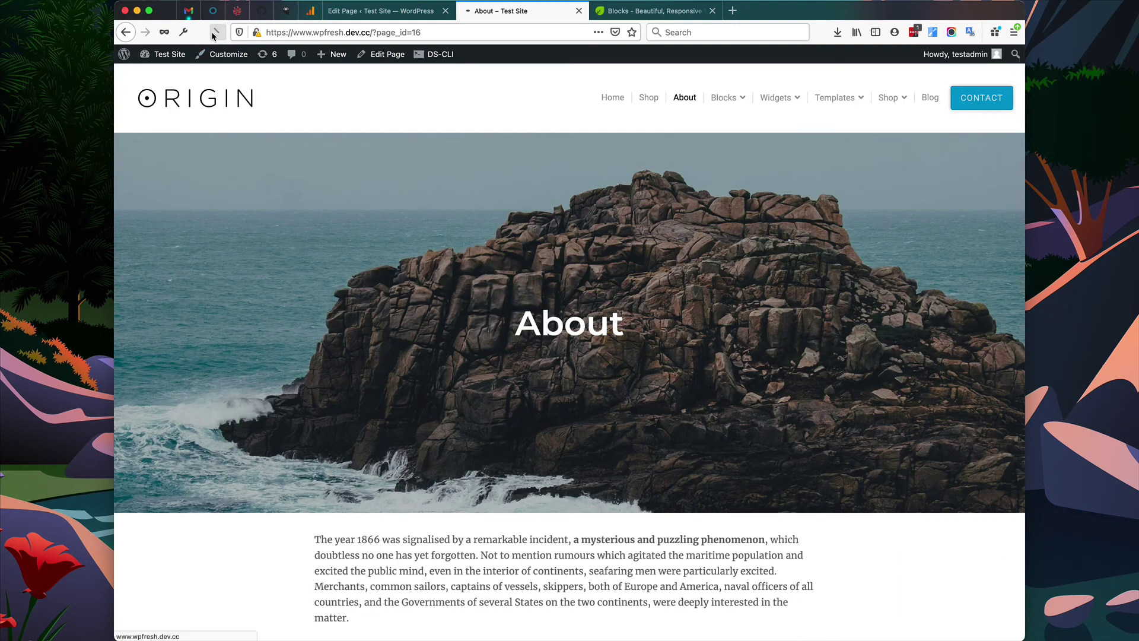
scroll(534, 143, down, 3)
scroll(534, 144, down, 8)
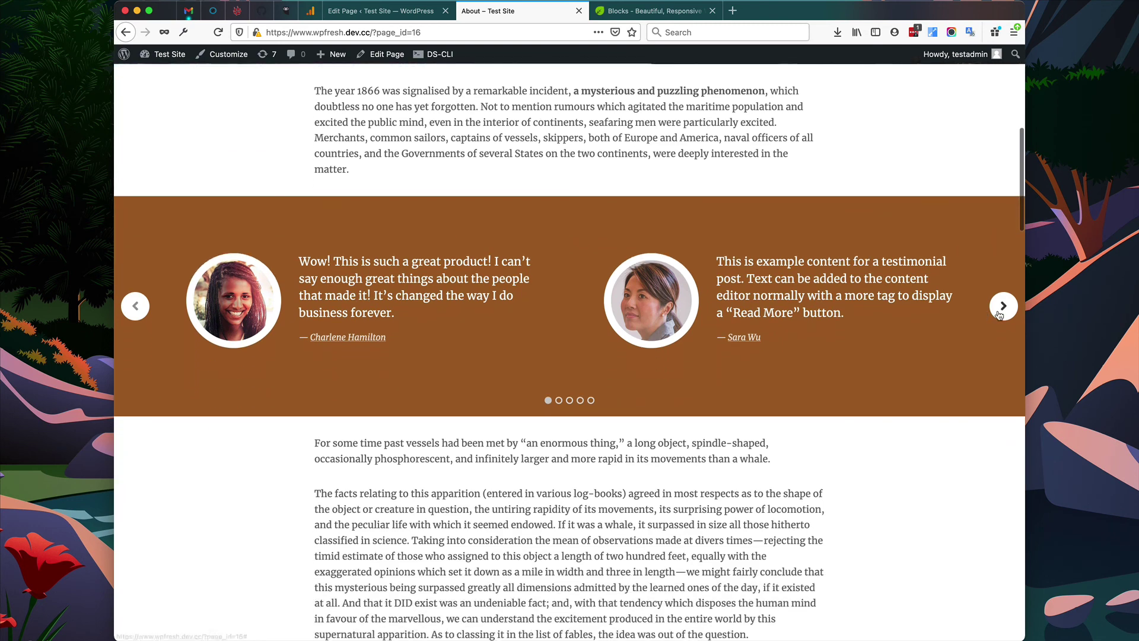
click(1002, 306)
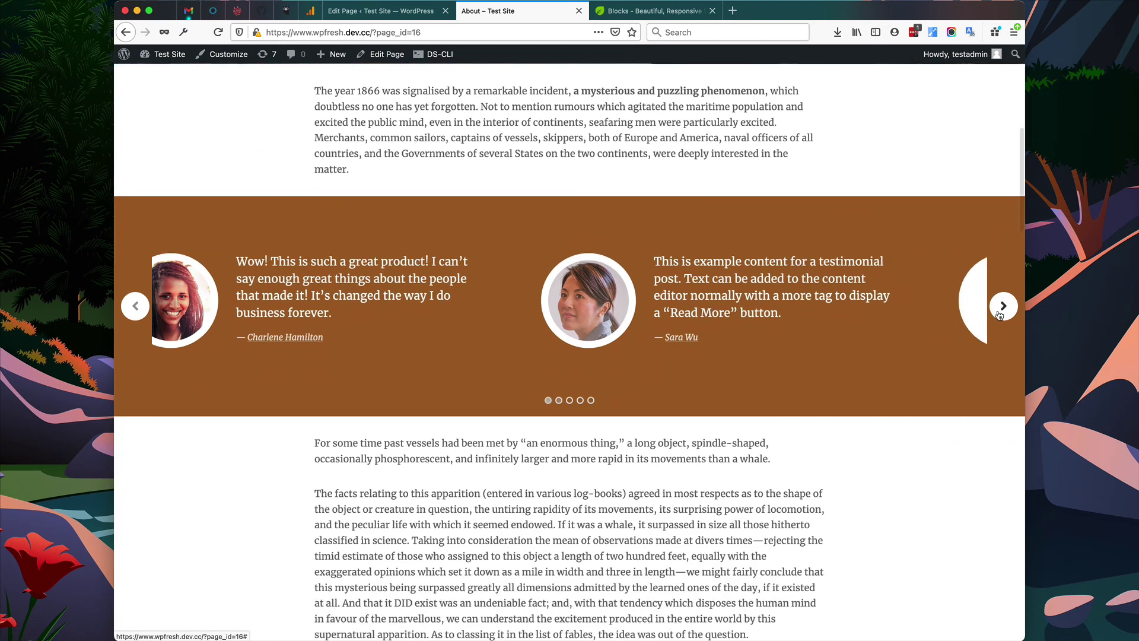
click(1002, 307)
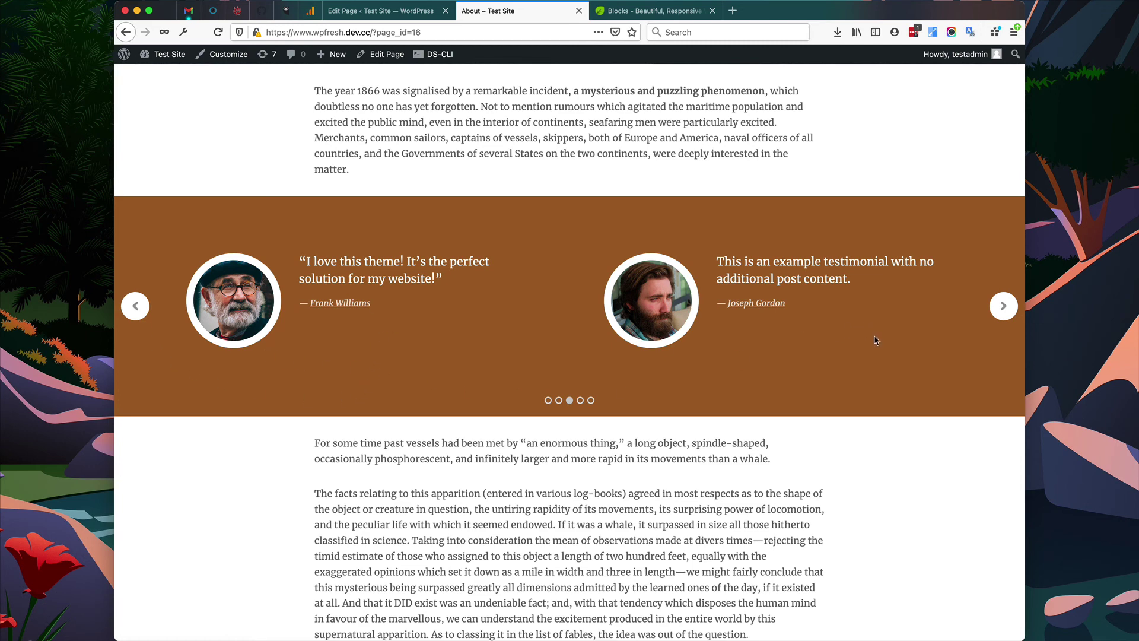
click(1003, 306)
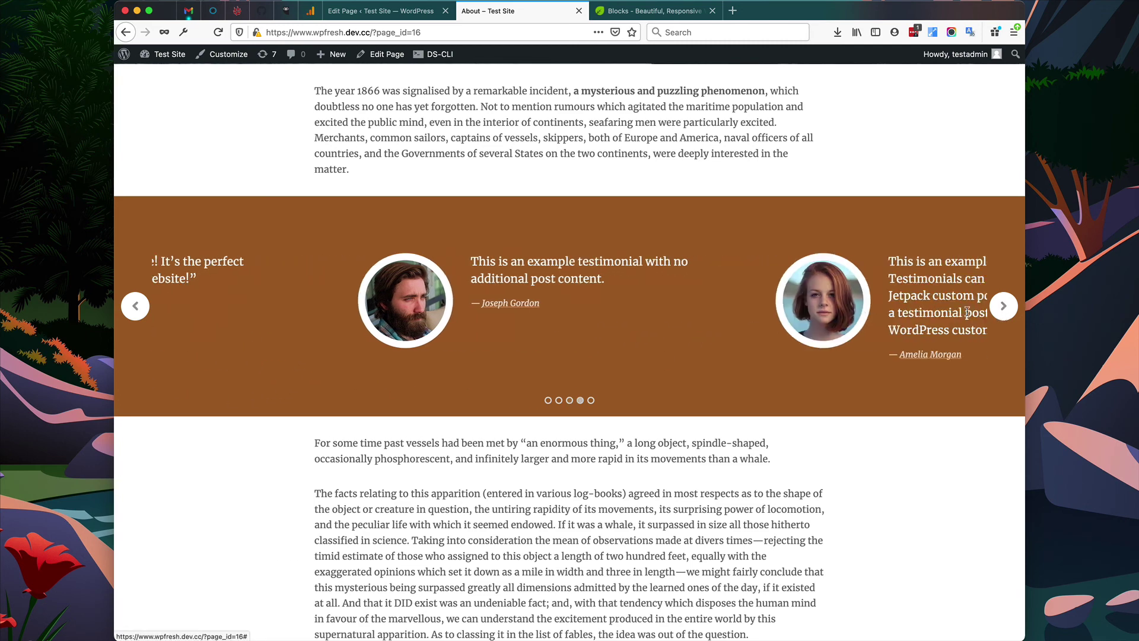
scroll(763, 334, up, 3)
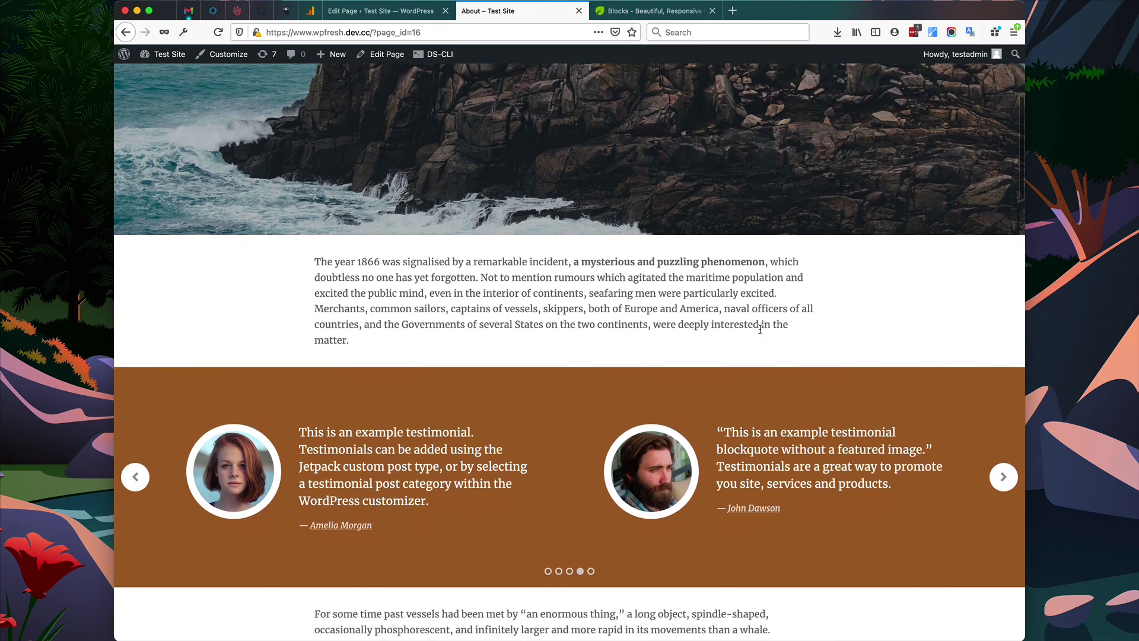
scroll(765, 334, down, 2)
scroll(761, 333, down, 1)
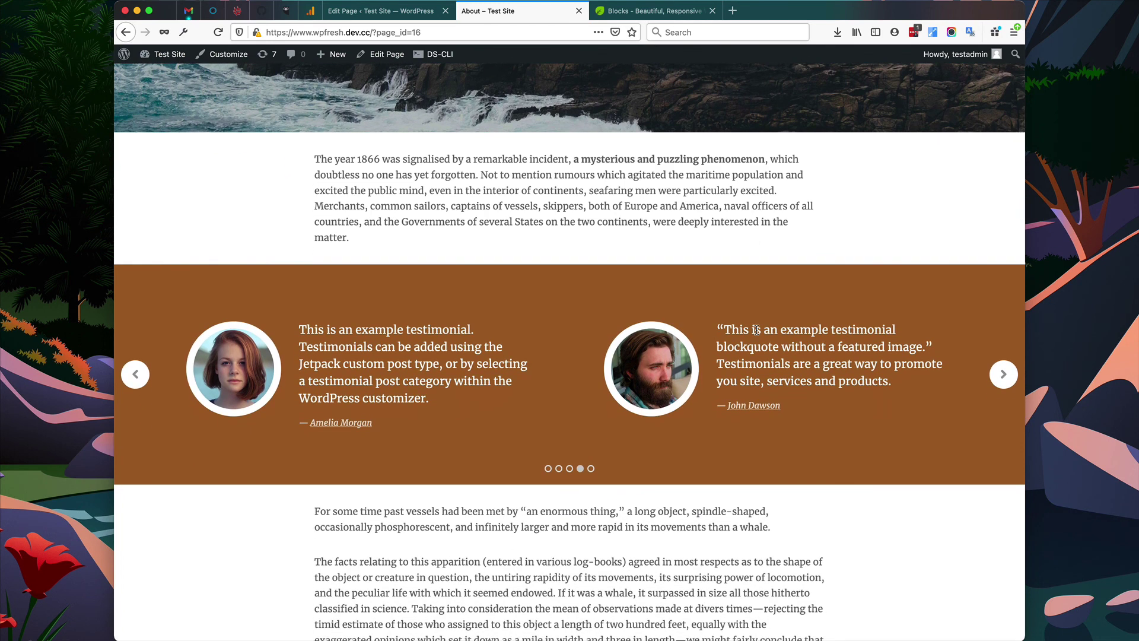